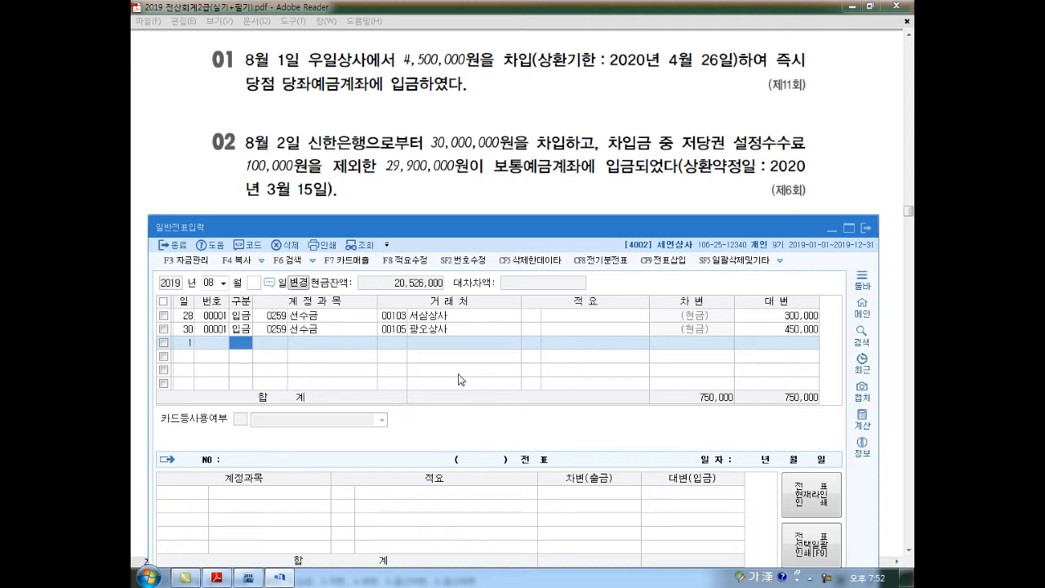
Record the August 1 debit line with account 102 당좌예금 for 4,500,000 won, without a trading partner.
text(3)
key(Return)
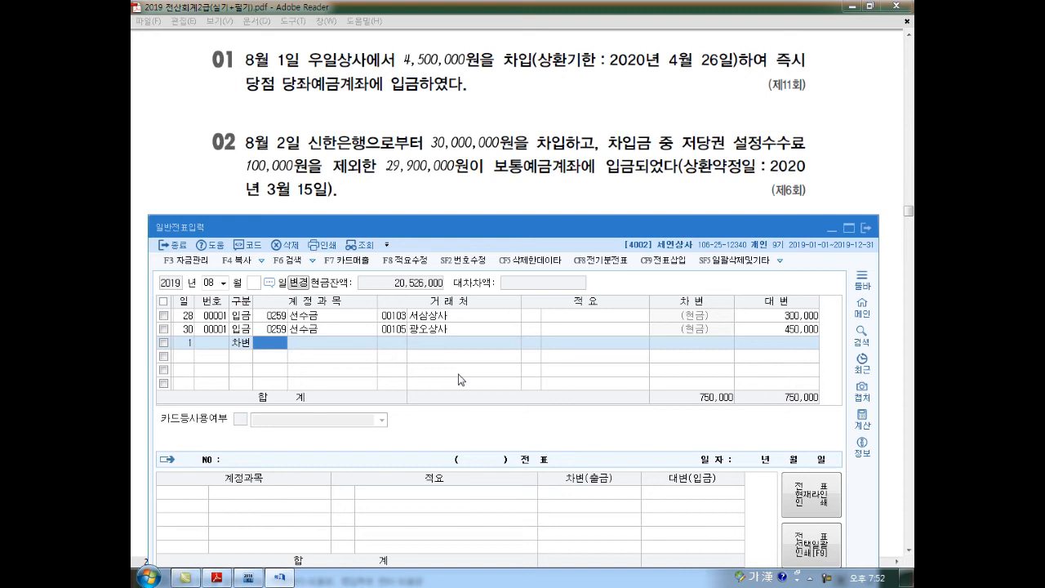
text(102)
key(Return)
key(Return)
key(Return)
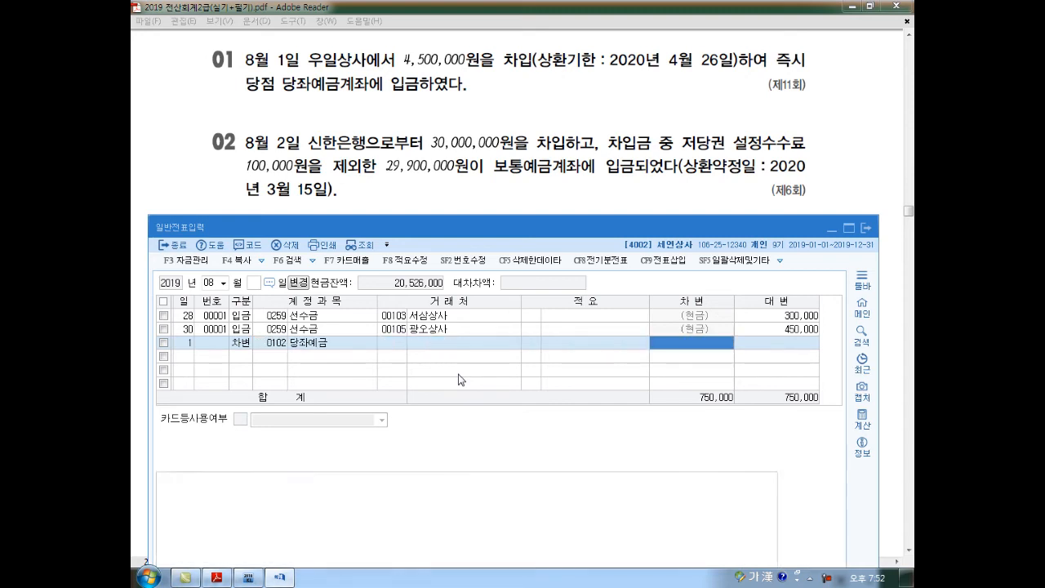
text(4,500,000)
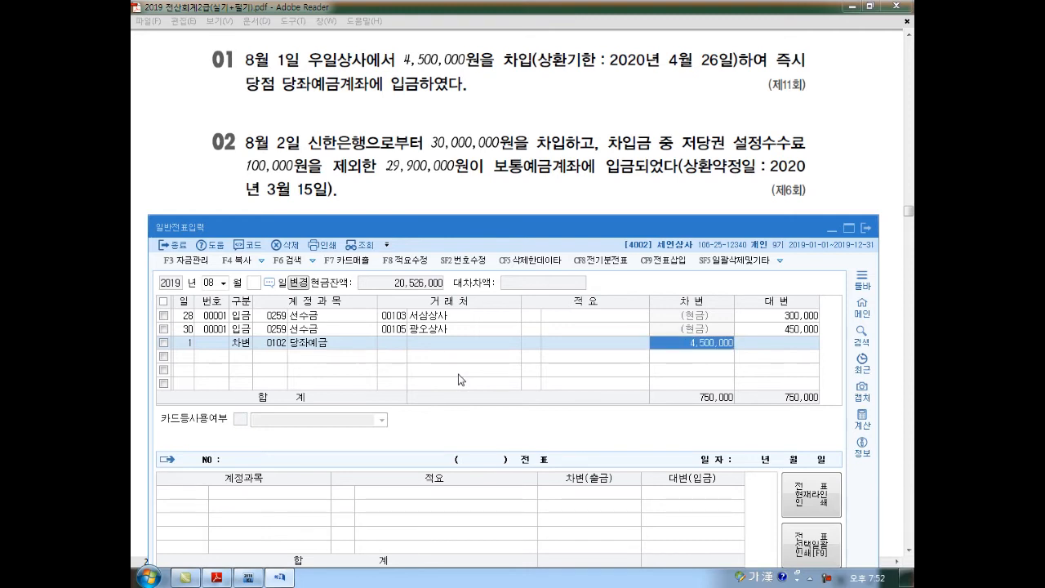
key(Return)
Add the August 1 credit line with account 260 단기차입금, trading partner 101 우일상사, for 4,500,000 won.
text(4)
key(Return)
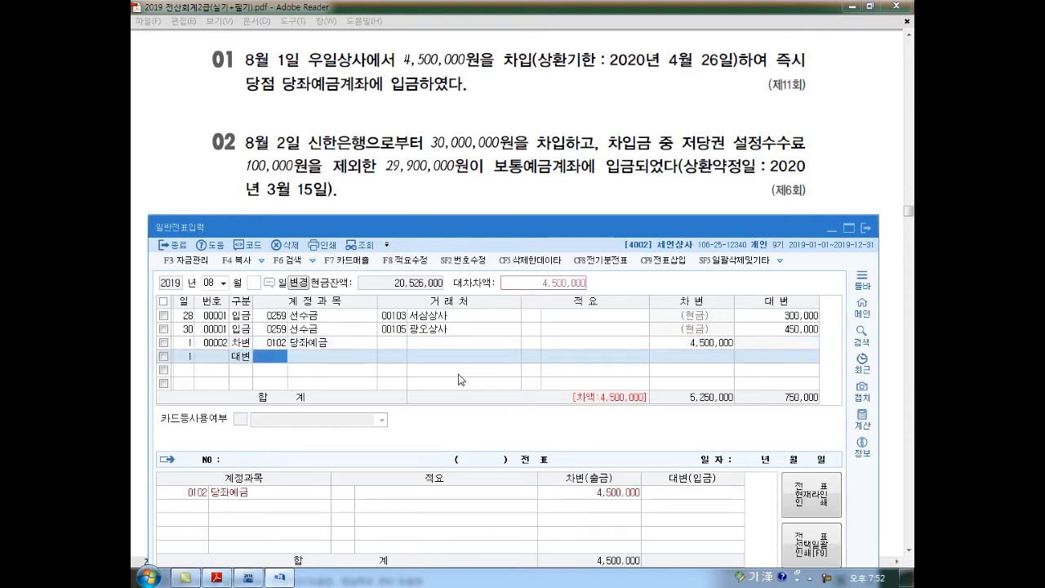
text(260)
key(Return)
text(101)
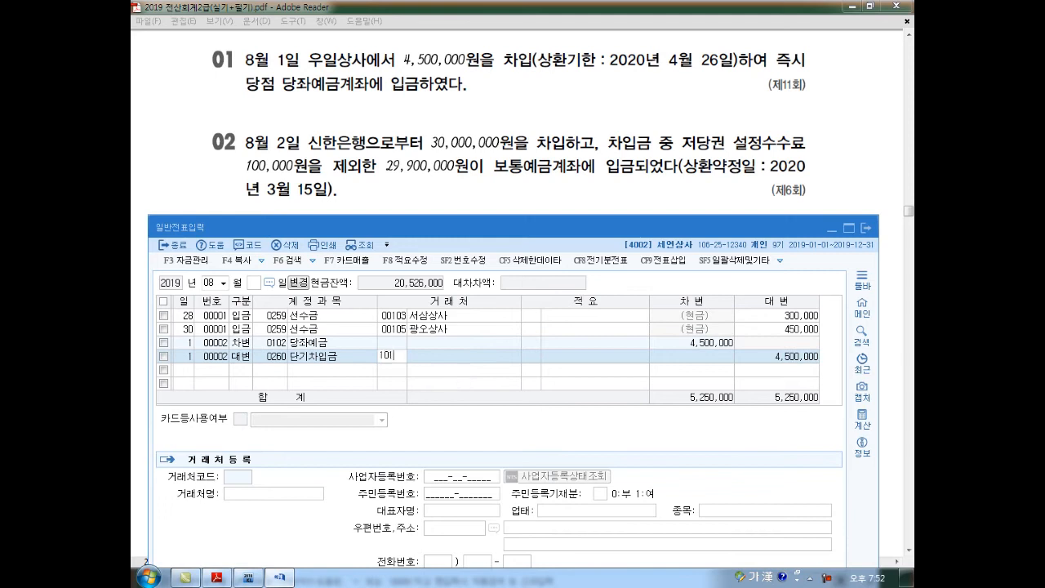
key(Return)
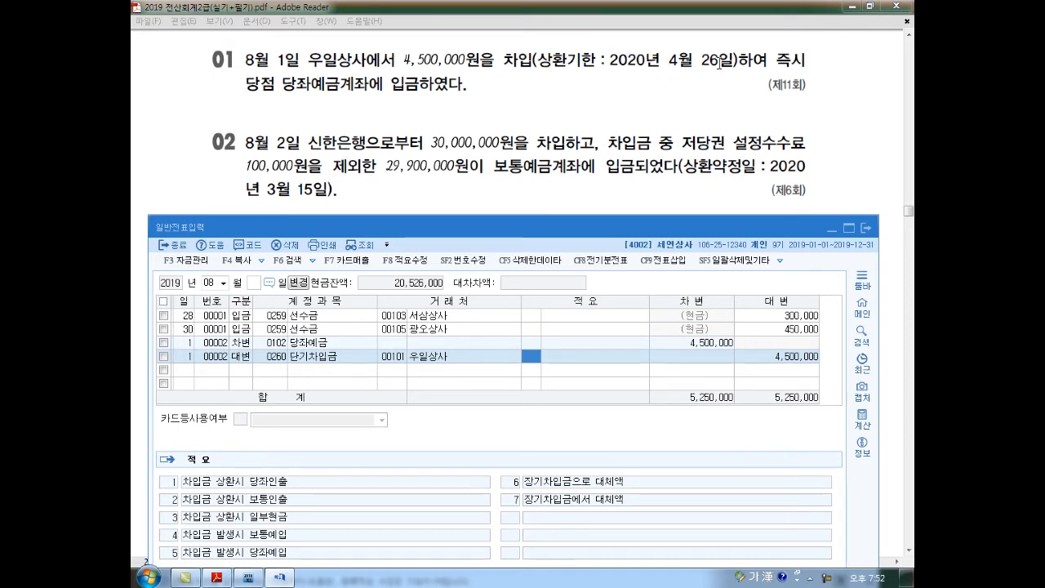
click(440, 372)
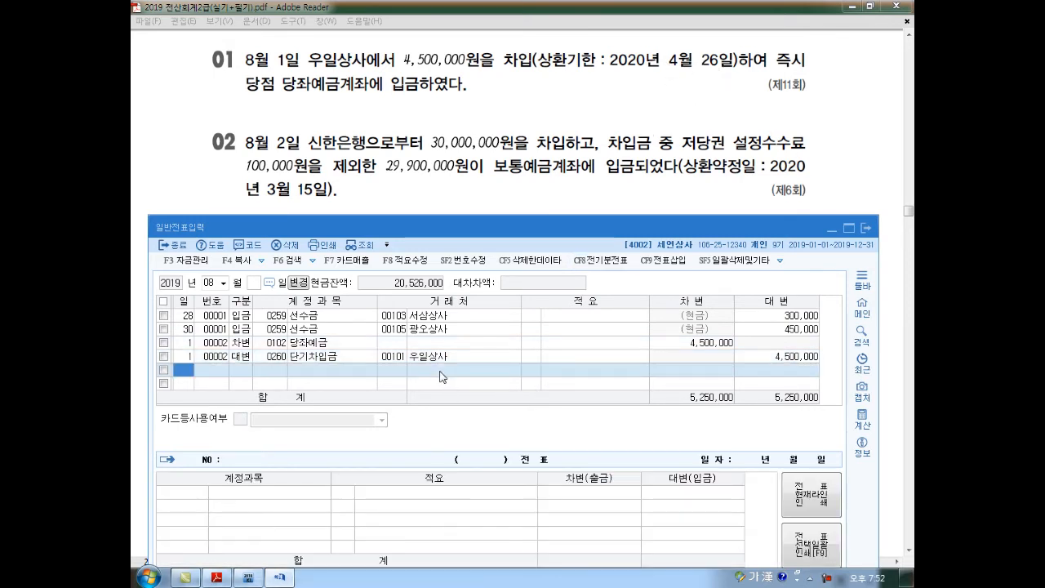
Record the August 2 credit line with account 260 단기차입금, trading partner 신한은행, for 30,000,000 won.
text(2)
key(Return)
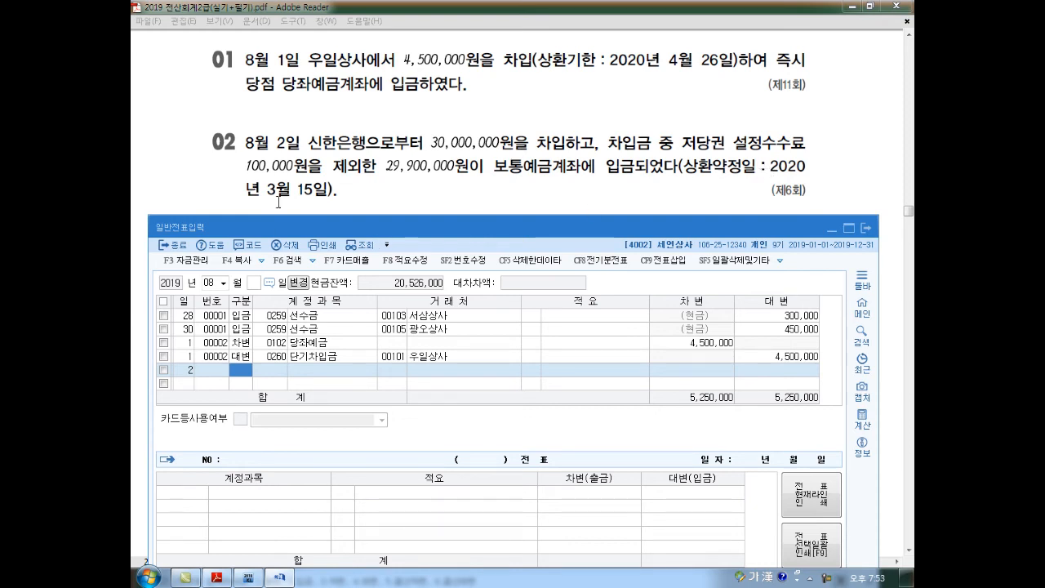
text(4)
key(Return)
text(260)
key(Return)
text(신한)
key(Return)
key(Return)
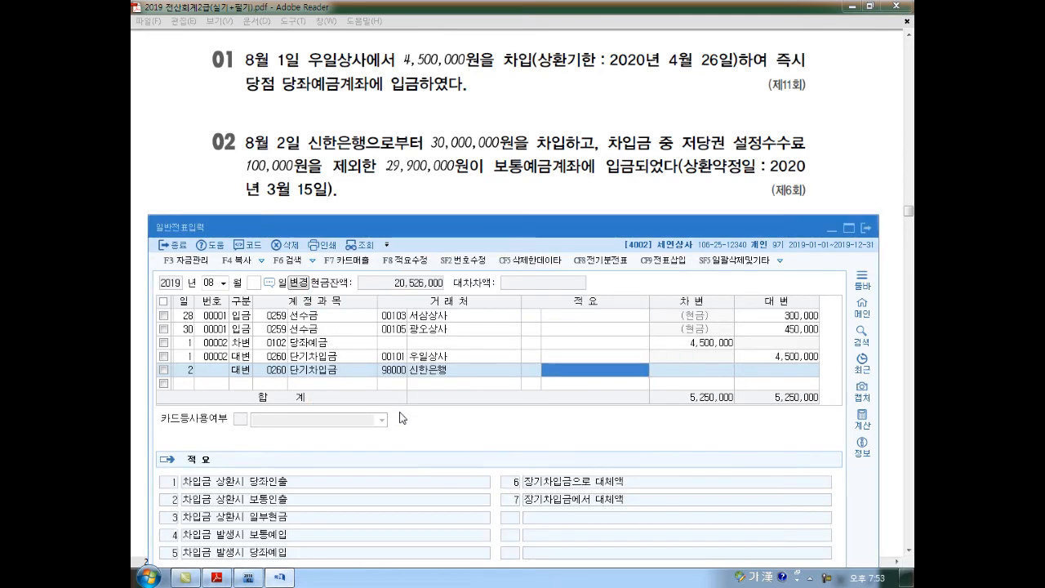
key(Return)
text(30000000)
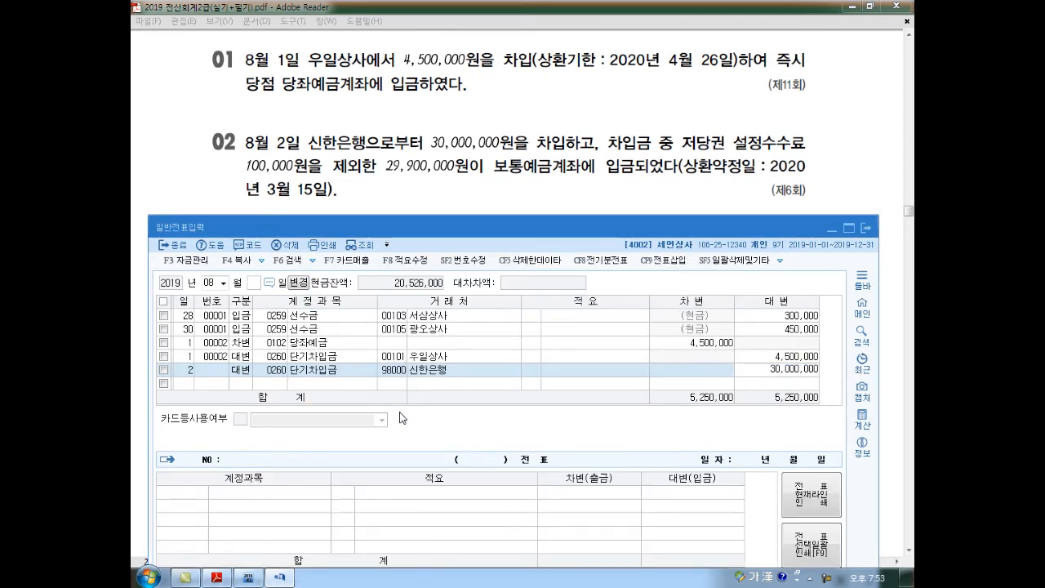
key(Return)
Add the August 2 debit line for the mortgage fee with account 831 수수료비용 for 100,000 won.
text(3)
key(Return)
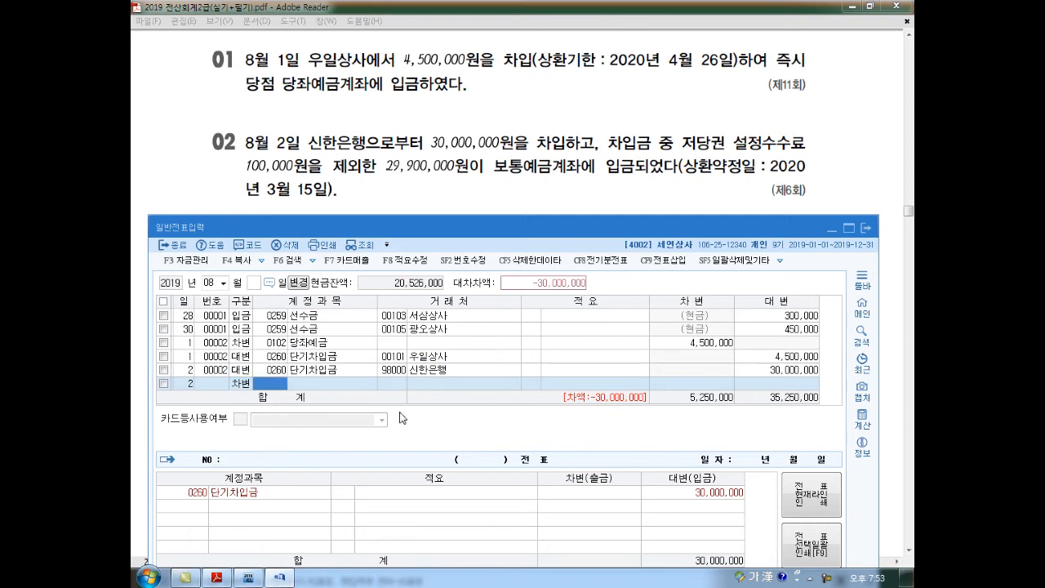
text(831)
key(Return)
key(Return)
key(Return)
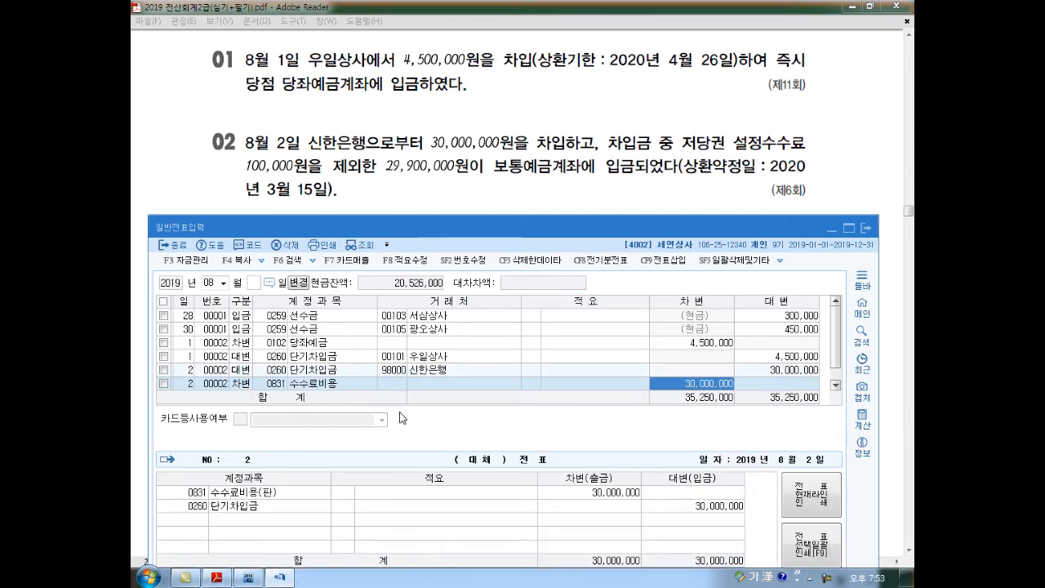
text(100000)
key(Return)
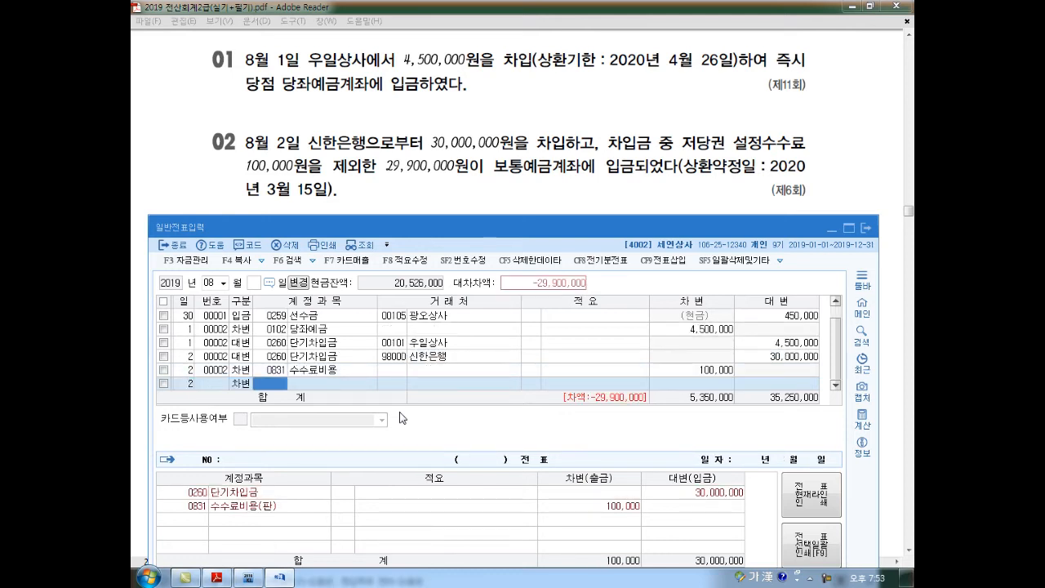
Complete the August 2 voucher with a debit line to account 103 보통예금 for 29,900,000 won.
text(103)
key(Return)
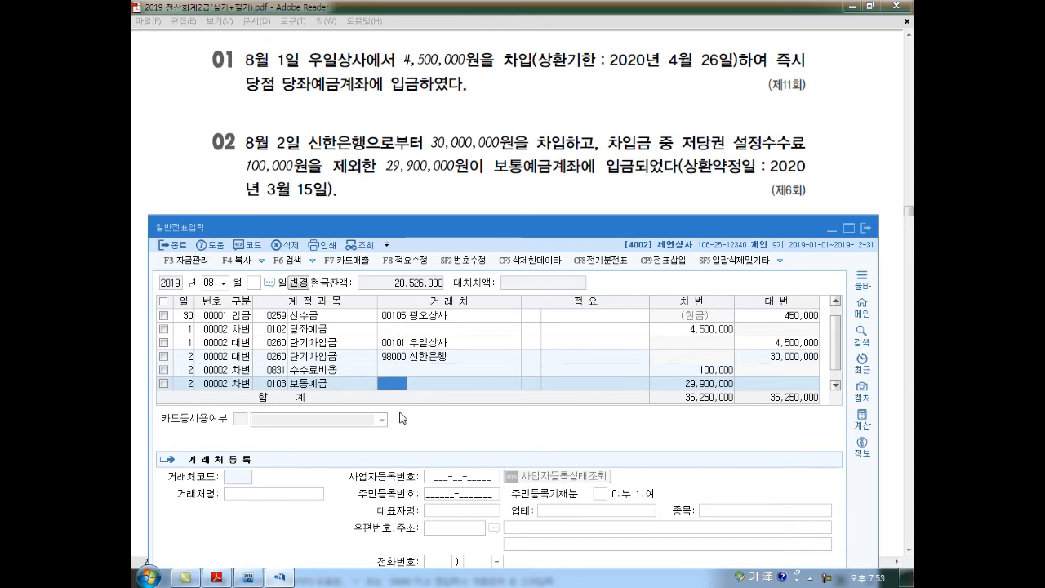
key(Return)
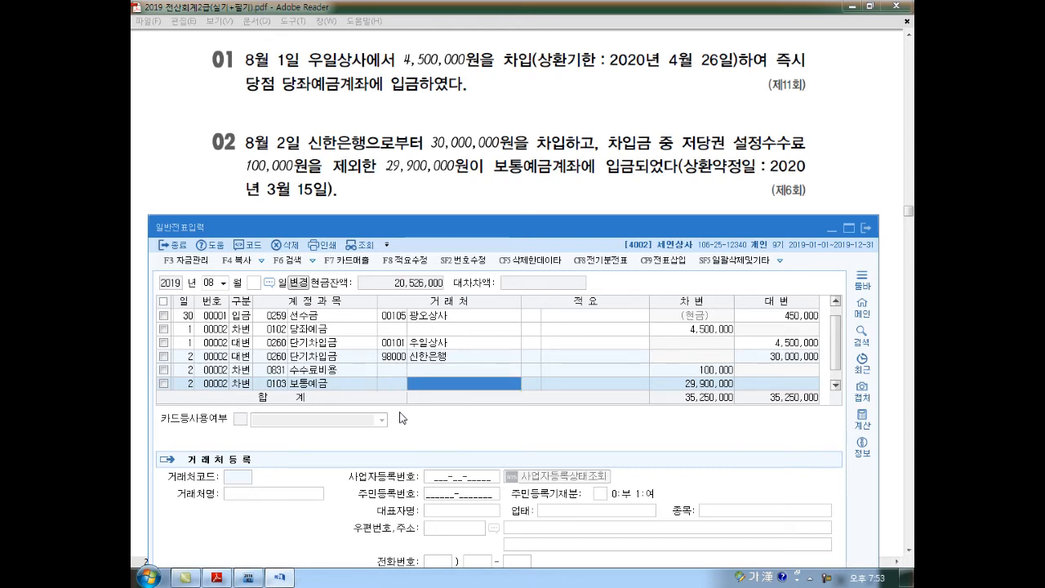
key(Return)
key(Return)
key(Return)
key(Return)
Record the August 3 credit line with account 260 단기차입금, trading partner 103 서삼상사, for 10,000,000 won.
scroll(400, 418, down, 3)
text(3)
key(Return)
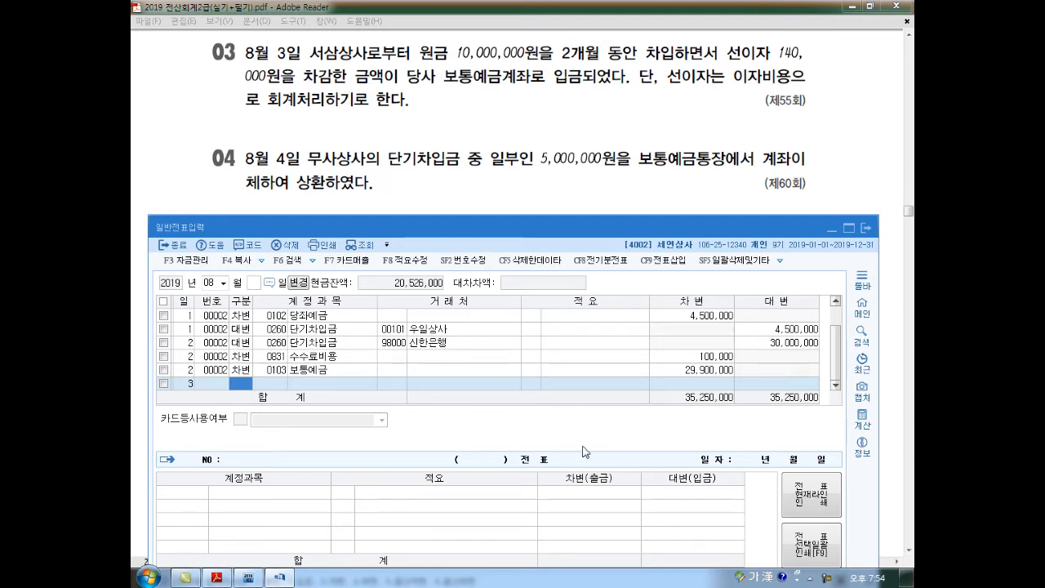
text(4)
key(Return)
text(260)
key(Return)
text(10)
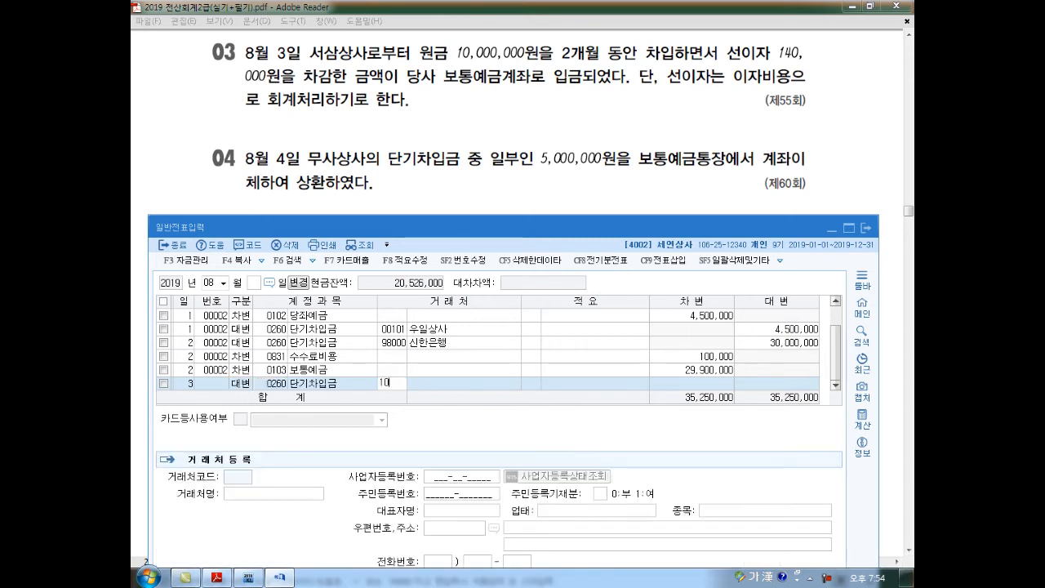
text(3)
key(Return)
key(Return)
text(10000000)
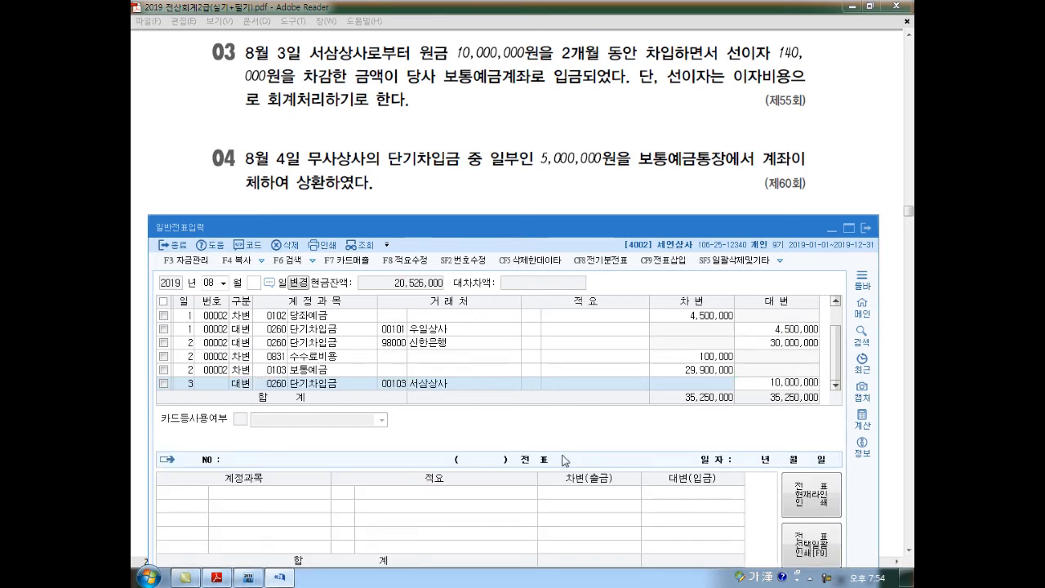
key(Return)
Add the August 3 debit line for the prepaid interest with account 951 이자비용 for 140,000 won.
key(Return)
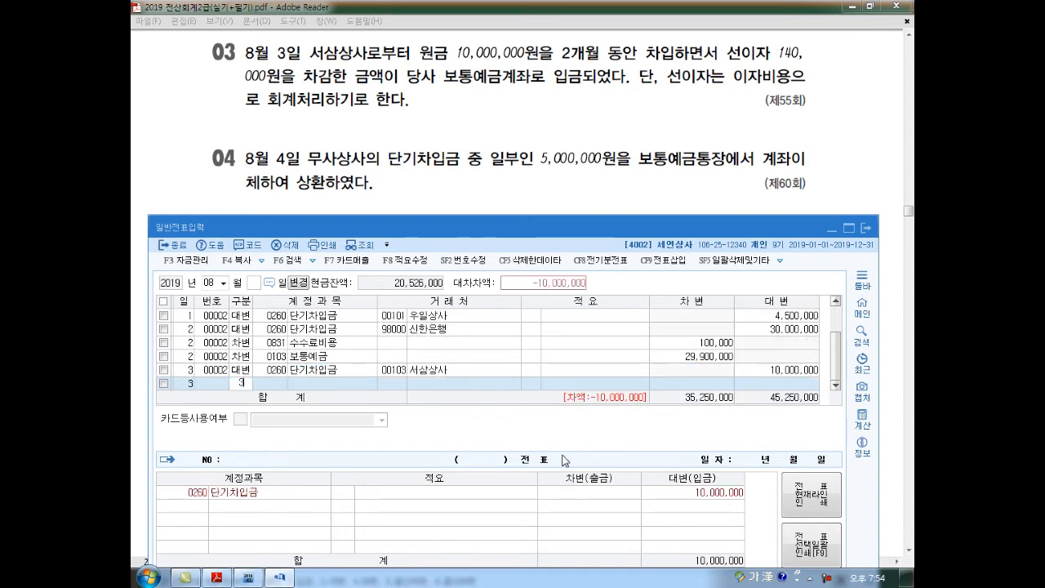
text(3951)
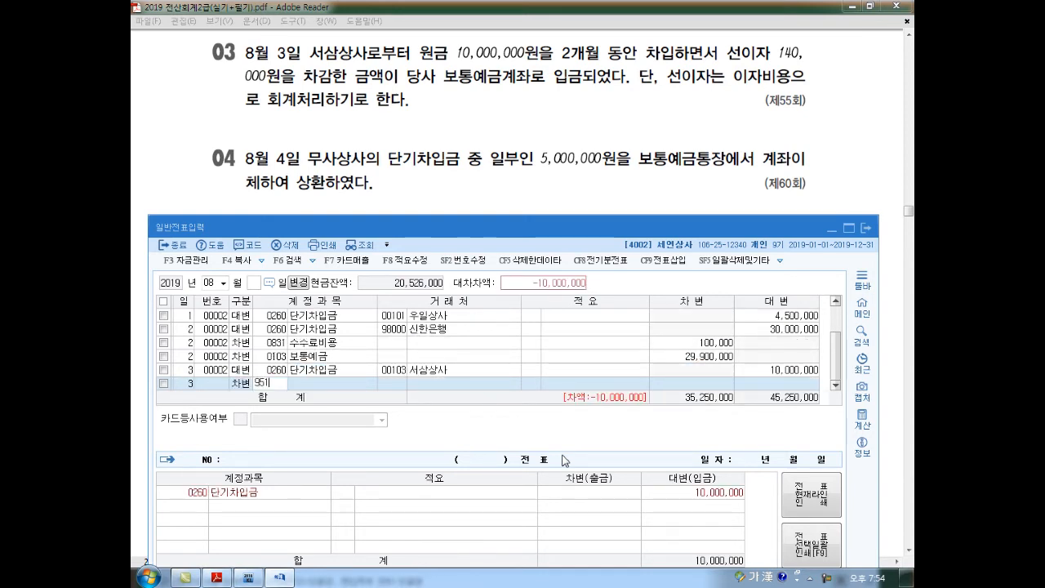
key(Return)
key(Return)
key(Return)
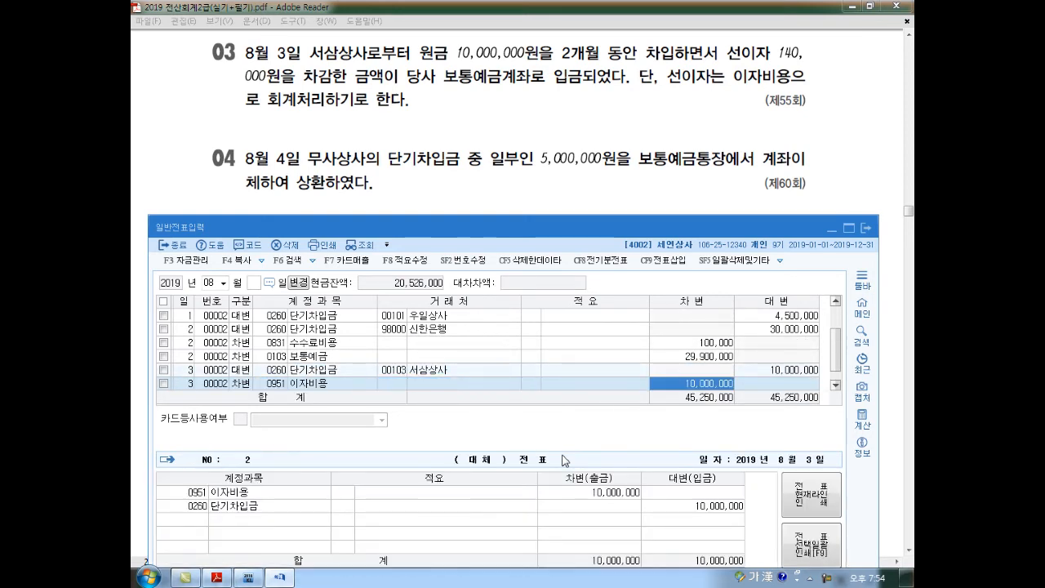
text(140000)
key(Return)
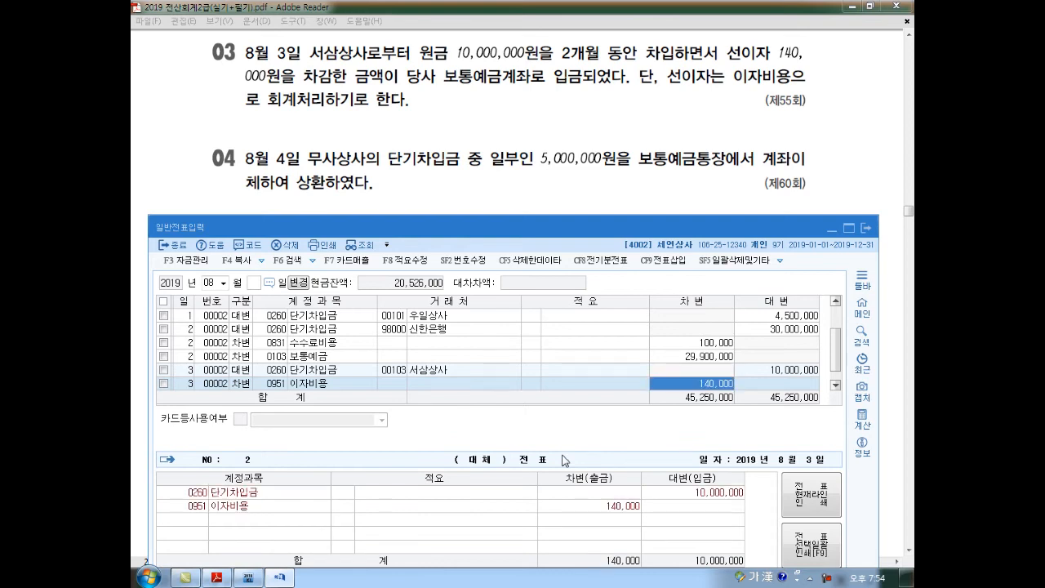
Complete the August 3 voucher with a debit line to account 103 보통예금 for 9,860,000 won.
text(103)
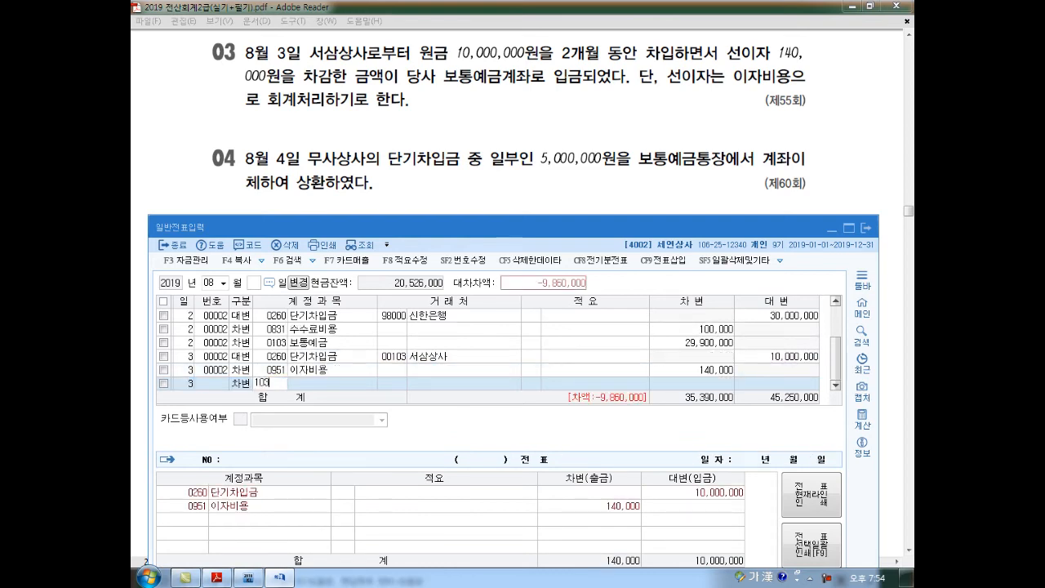
key(Return)
key(Return)
key(Return)
key(Return)
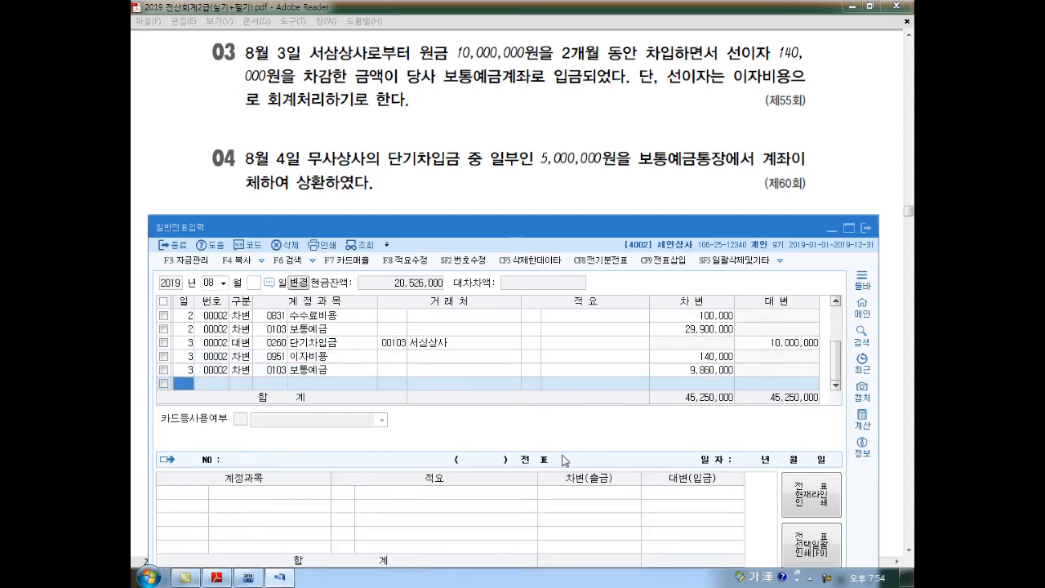
Record the August 4 debit line with account 260 단기차입금, trading partner 104 무사상사, for 5,000,000 won.
text(4)
key(Return)
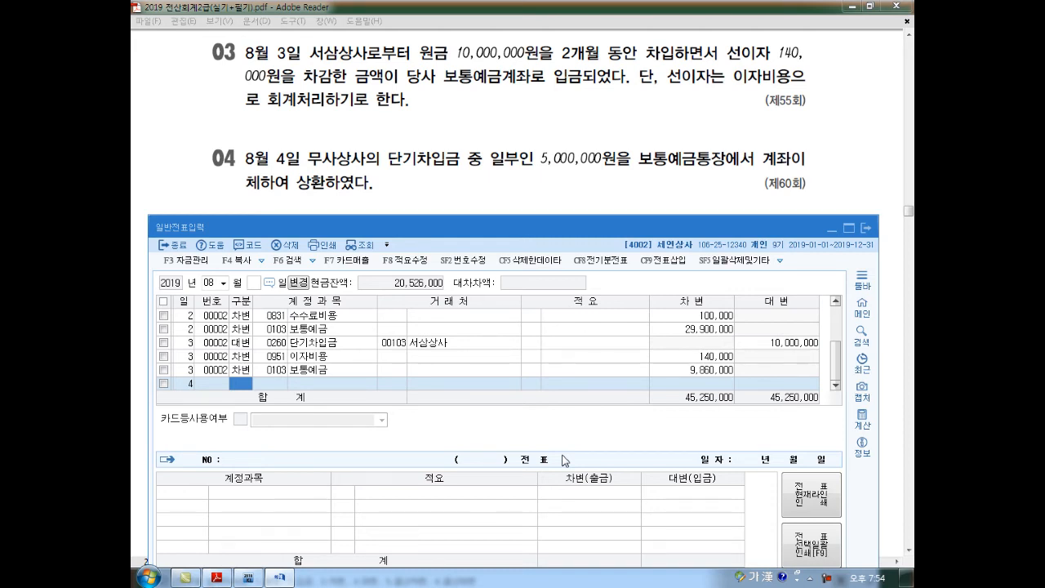
text(3)
key(Return)
text(260)
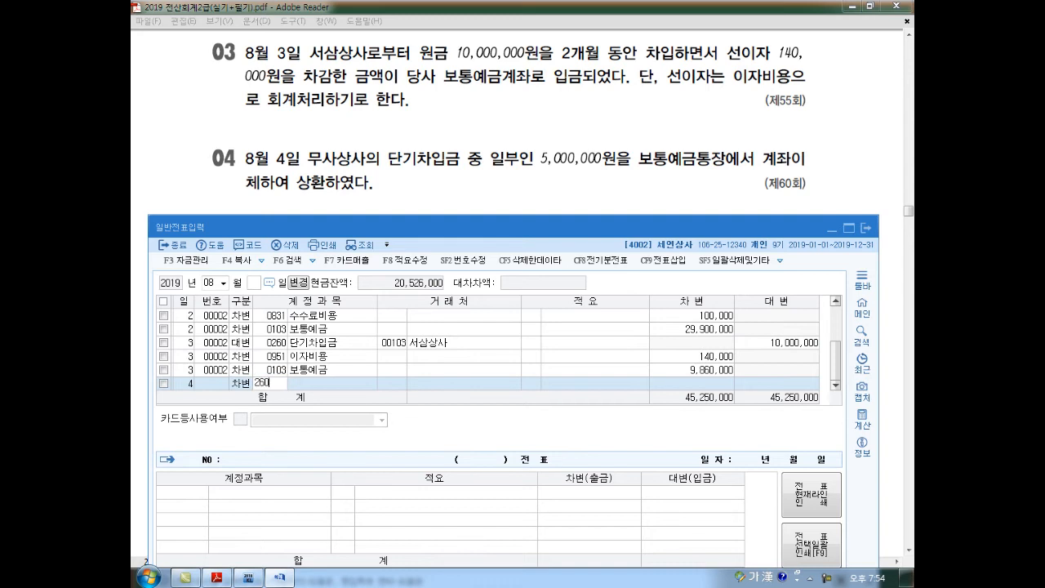
key(Return)
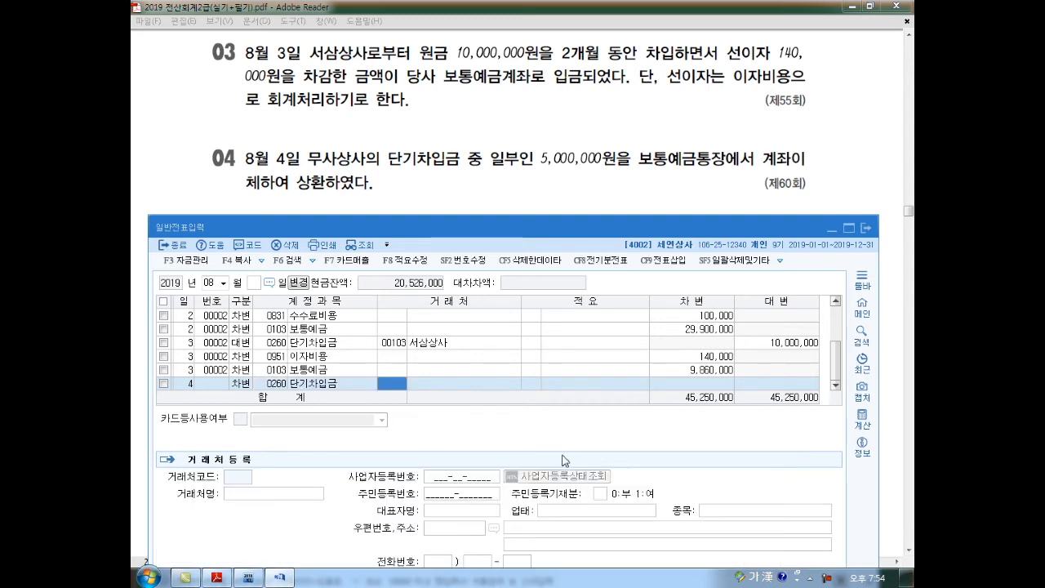
text(104)
key(Return)
key(Return)
text(5,000,000)
key(Return)
Complete the August 4 voucher with a credit line to account 103 보통예금 for 5,000,000 won.
text(4)
key(Return)
text(103)
key(Return)
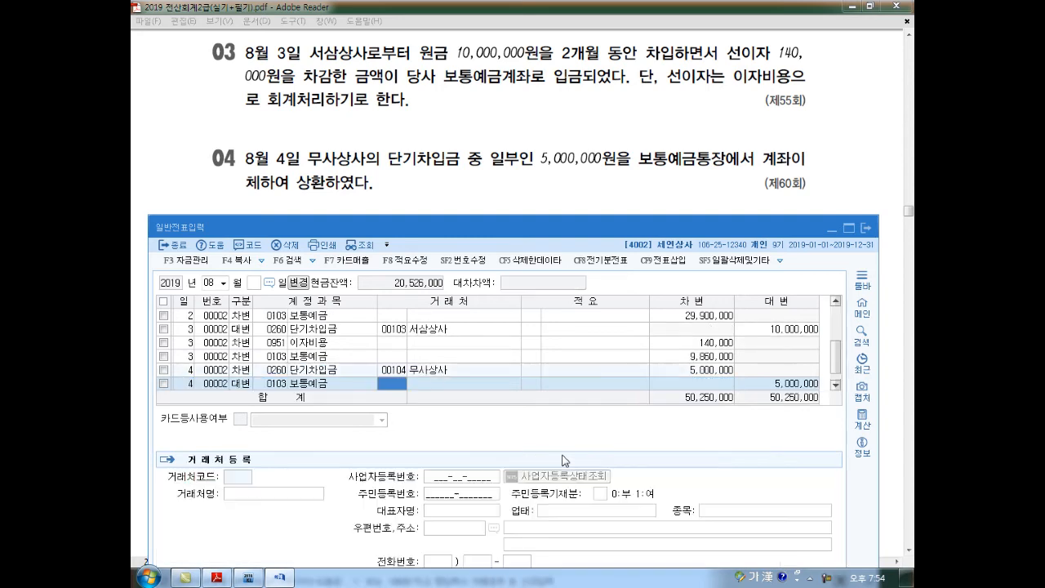
key(Return)
key(Return)
key(Return)
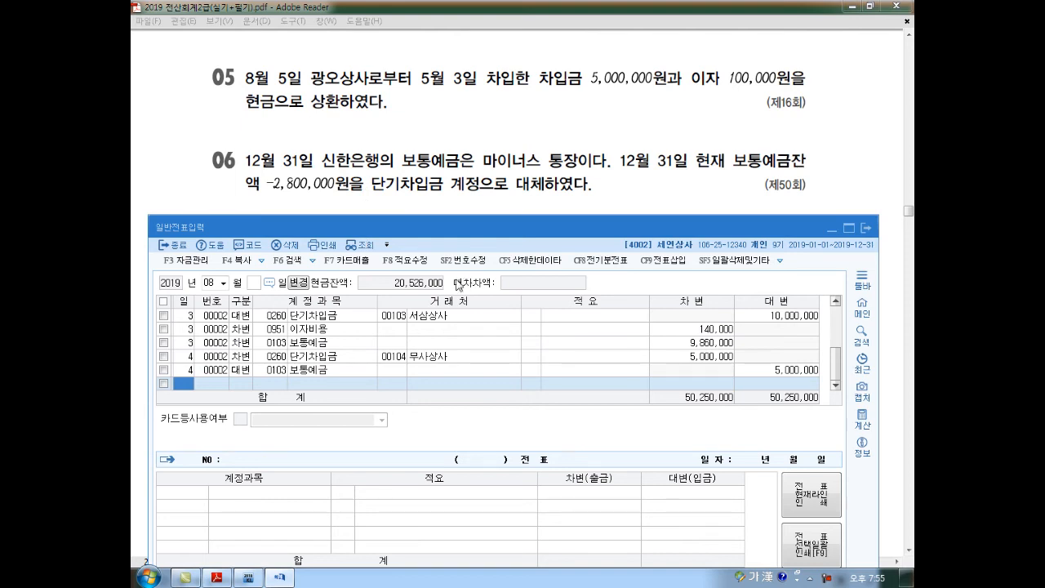
Look up the May 3 vouchers and examine which account the borrowing from 광오상사 was recorded under.
drag(418, 92, 631, 88)
drag(558, 88, 567, 90)
key(Escape)
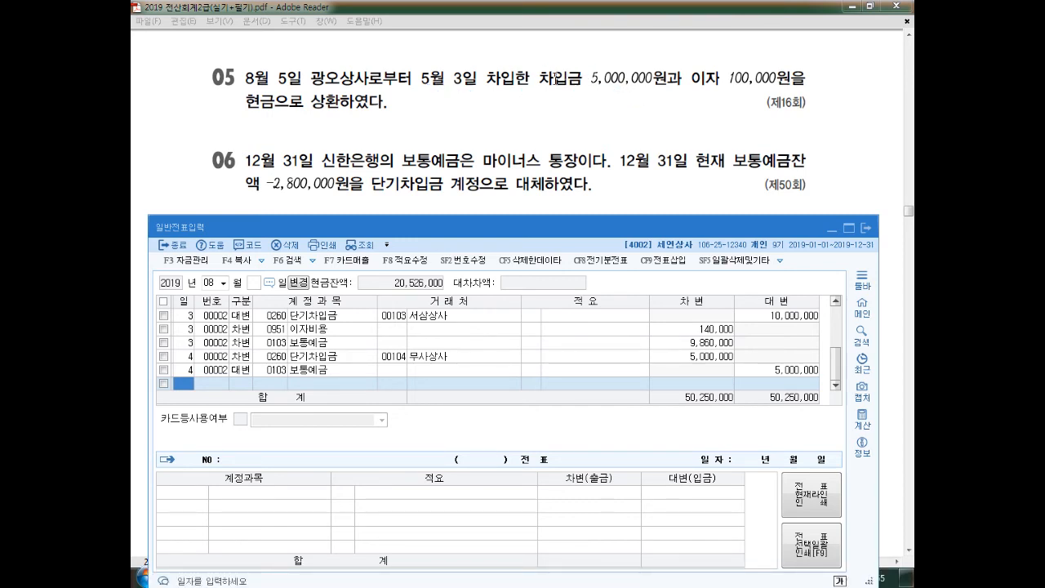
click(210, 285)
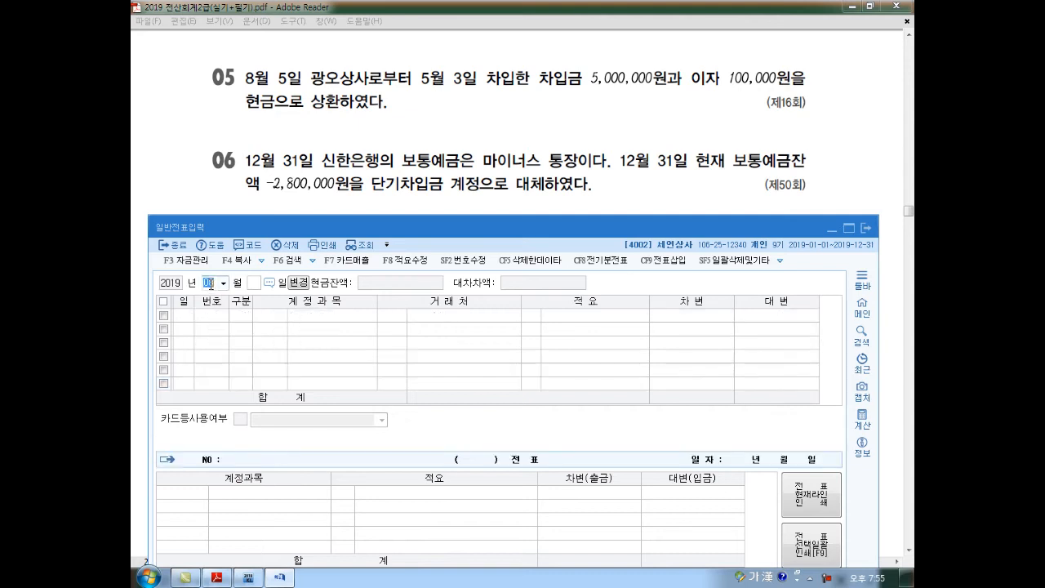
text(05)
key(Return)
text(3)
key(Return)
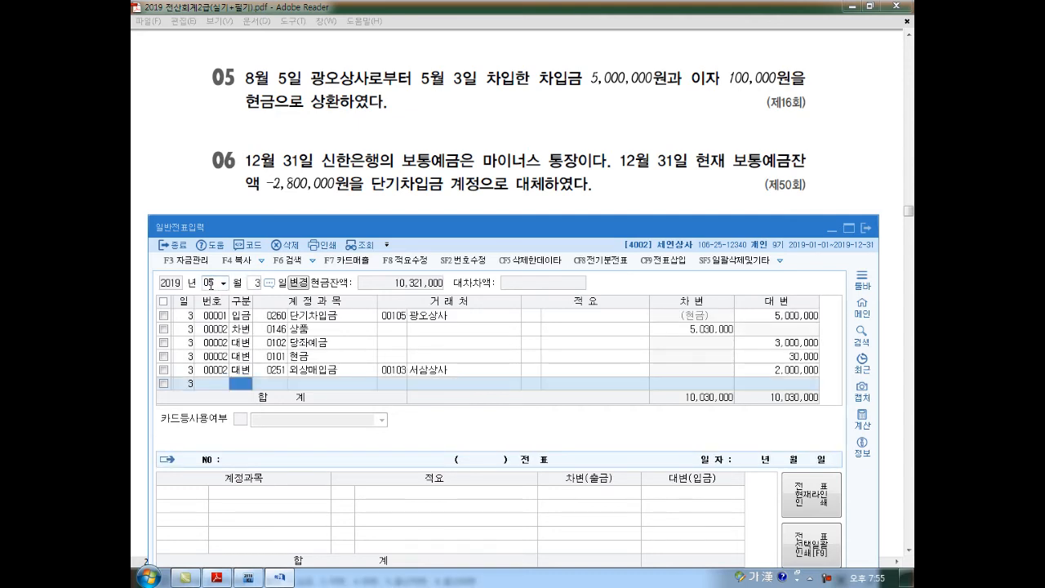
click(437, 318)
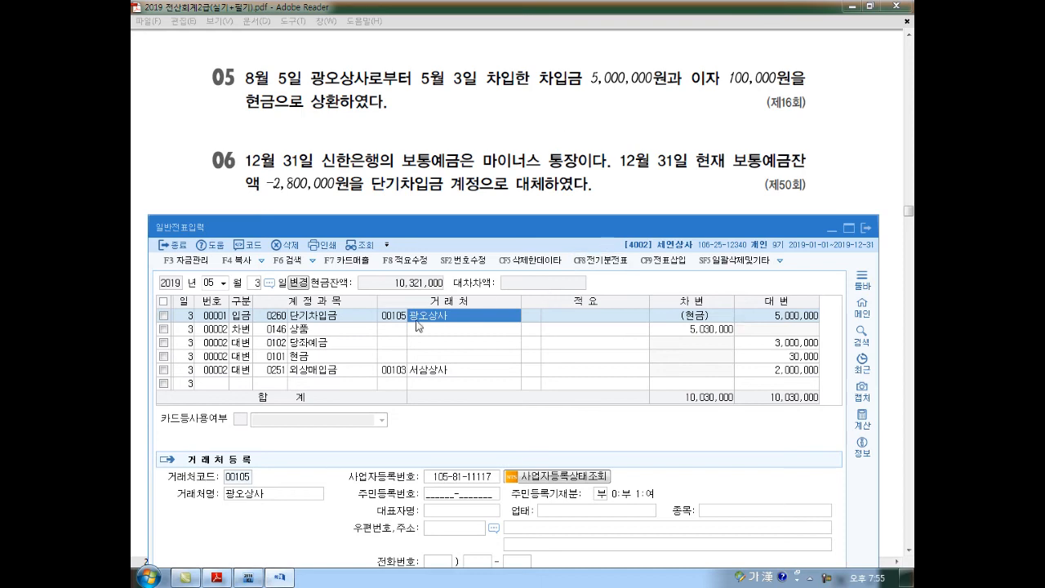
Return the voucher list to August and start a new line dated the 5th.
click(214, 285)
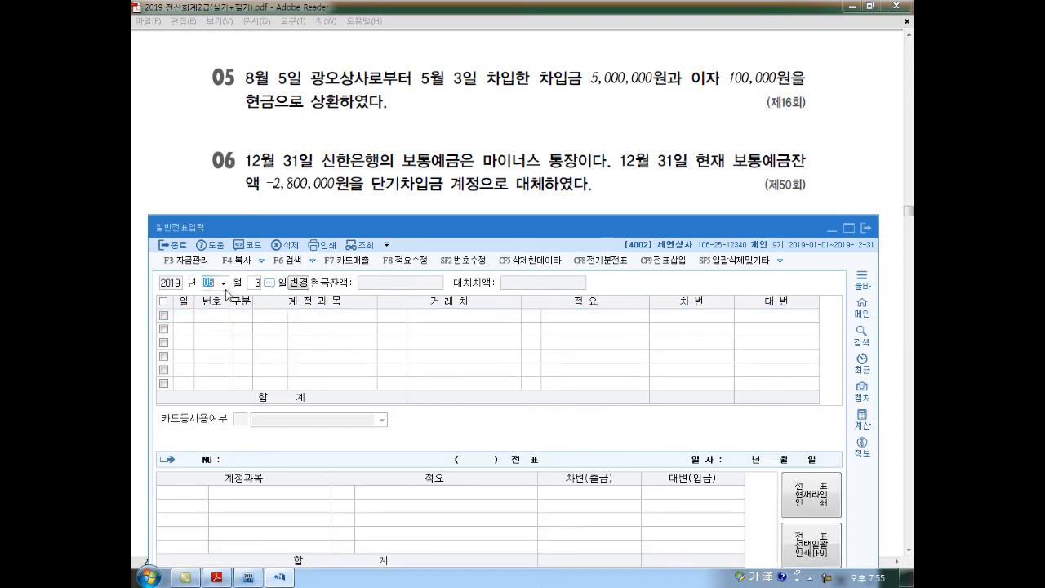
text(08)
key(Return)
text(5)
key(Return)
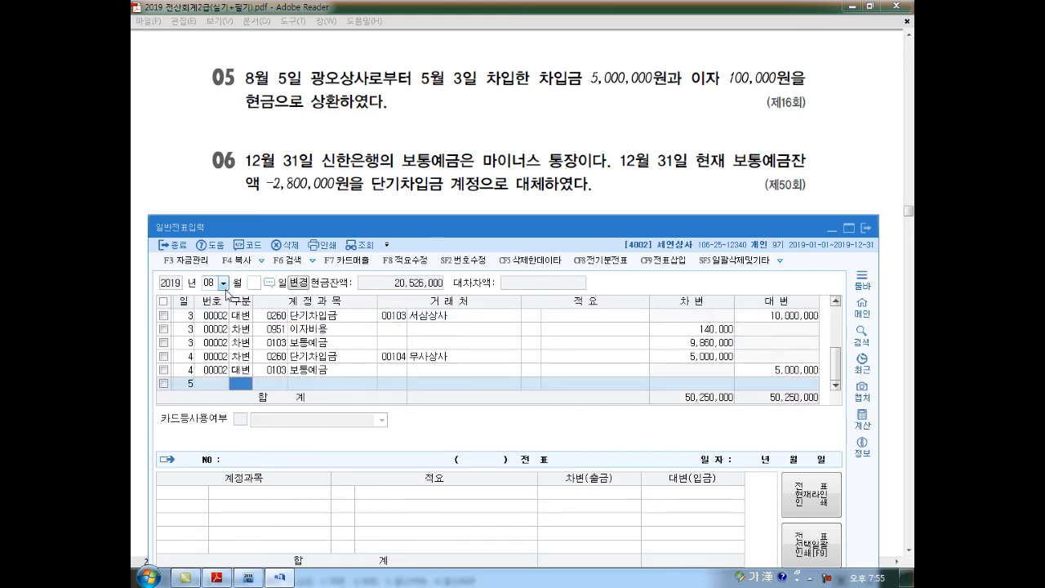
Record the August 5 debit line with account 260 단기차입금, trading partner 105 광오상사, for 5,000,000 won.
text(3)
key(Return)
text(260)
key(Return)
text(105)
key(Return)
key(Return)
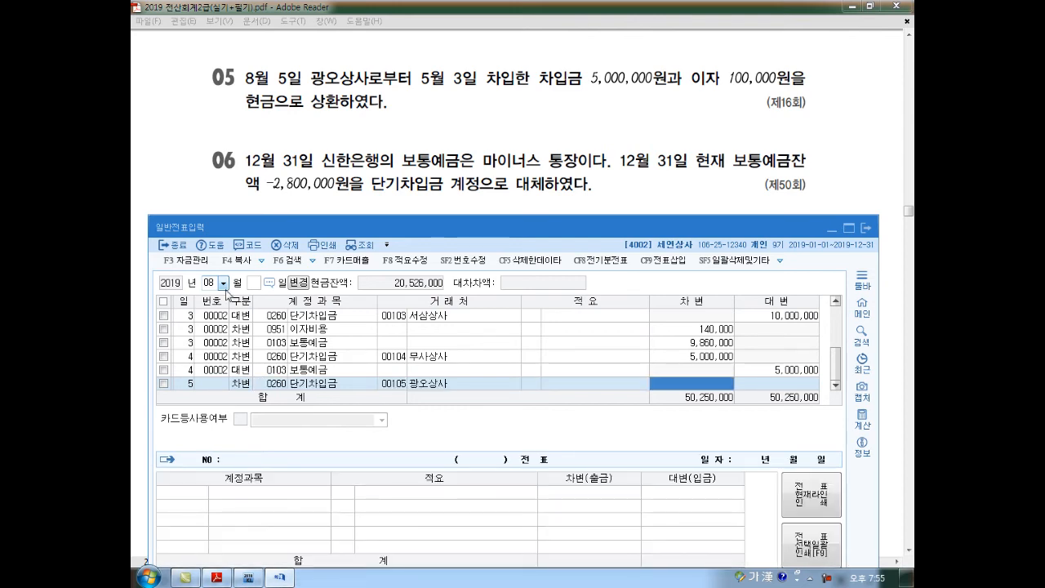
text(5000000)
key(Return)
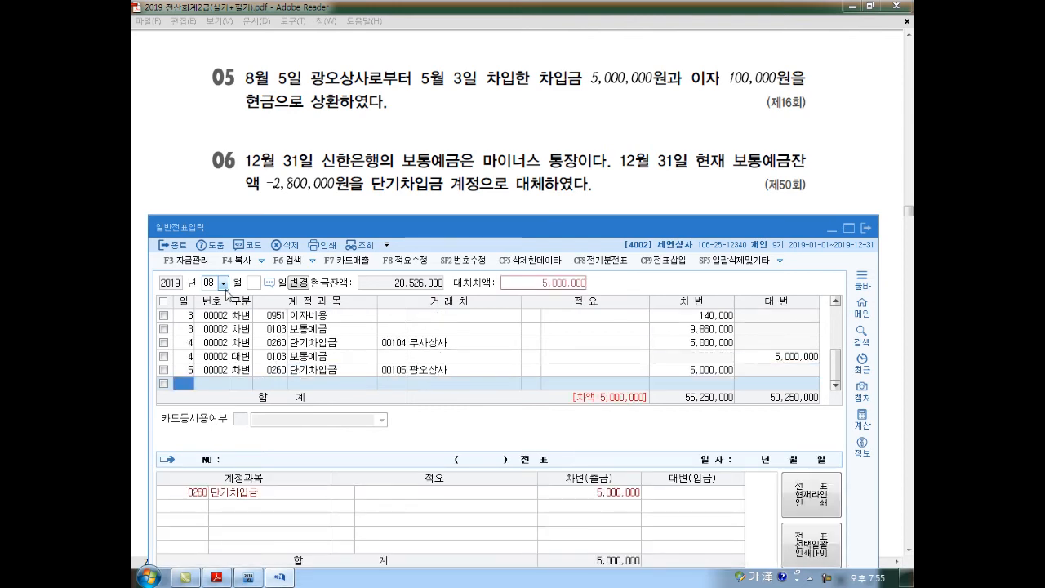
Add an August 5 debit line to account 951 이자비용 for 100,000 won, without a trading partner.
text(5)
key(Return)
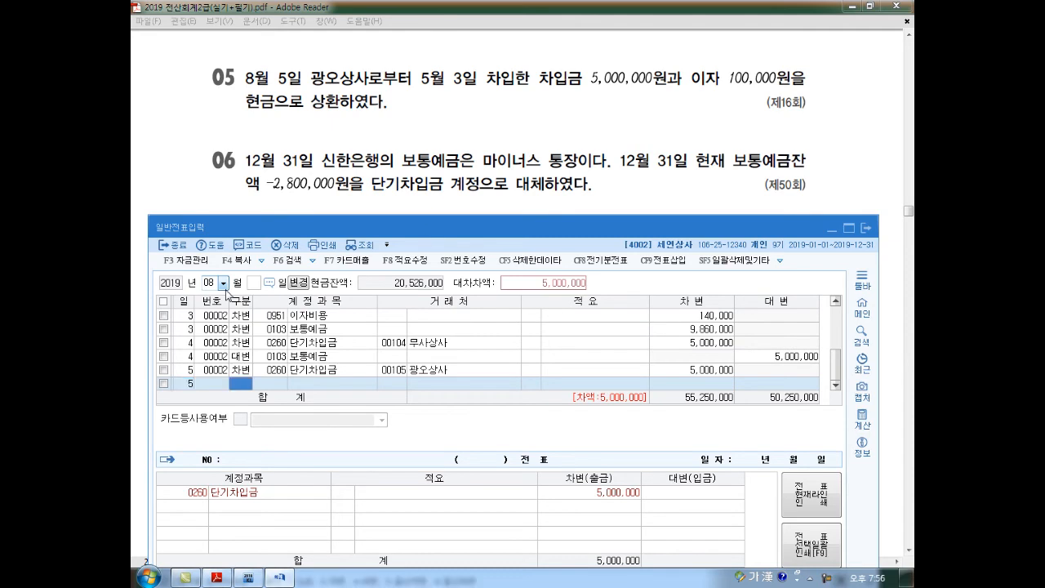
text(3)
key(Return)
text(951)
key(Return)
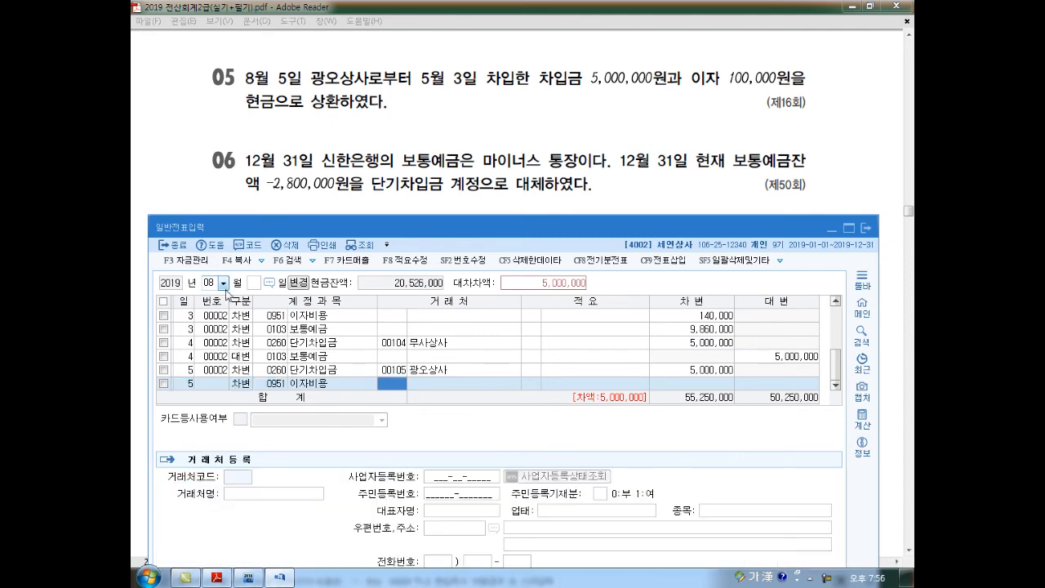
key(Return)
key(Return)
key(Return)
text(100,000)
key(Return)
Complete the August 5 voucher with a credit line to account 101 현금 for 5,100,000 won.
key(Return)
text(4)
key(Return)
text(101)
key(Return)
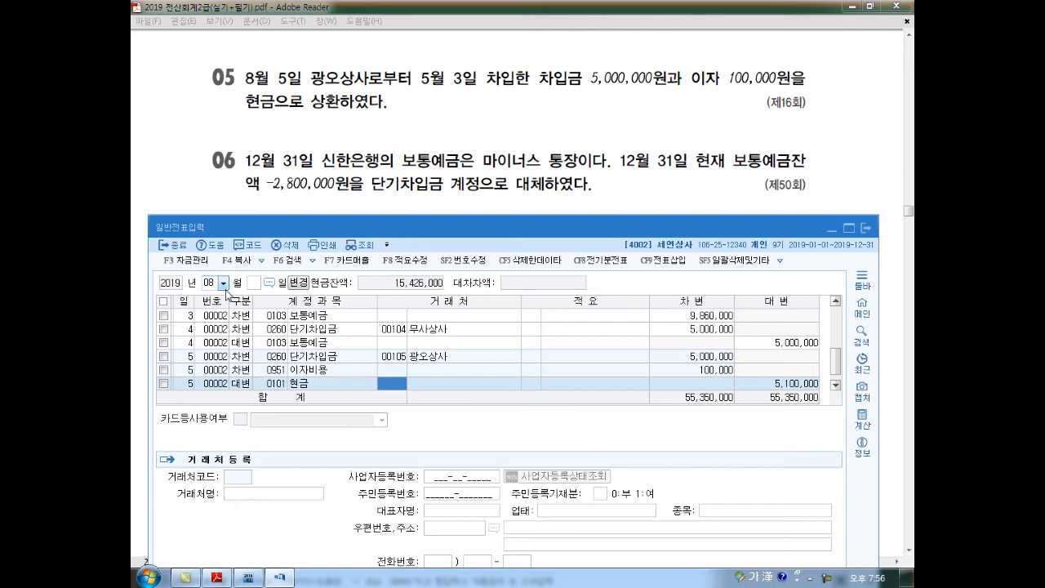
key(Return)
key(Return)
key(Return)
Switch the general voucher list to December.
text(6)
key(Return)
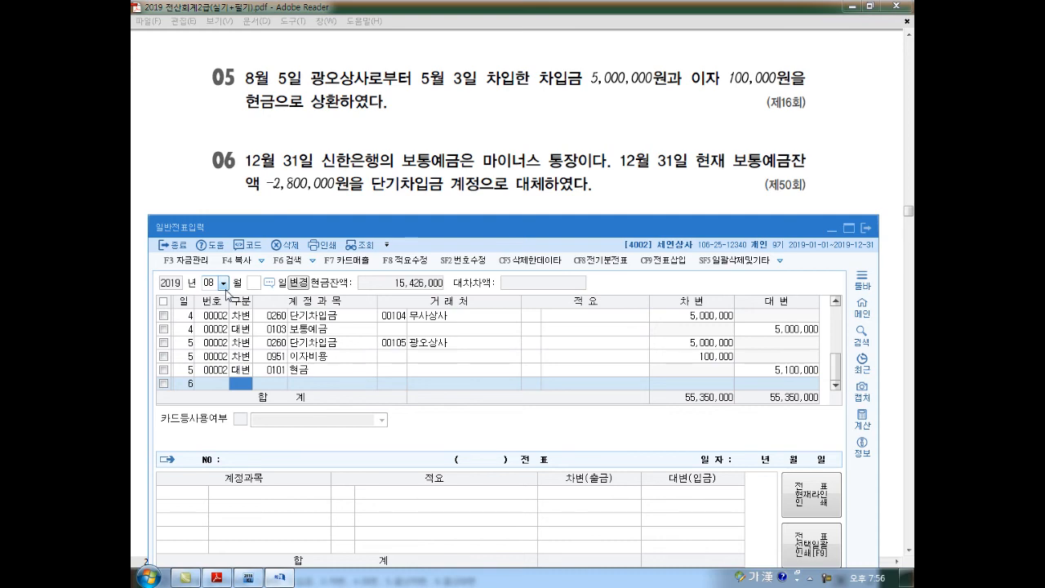
click(209, 286)
text(12)
key(Return)
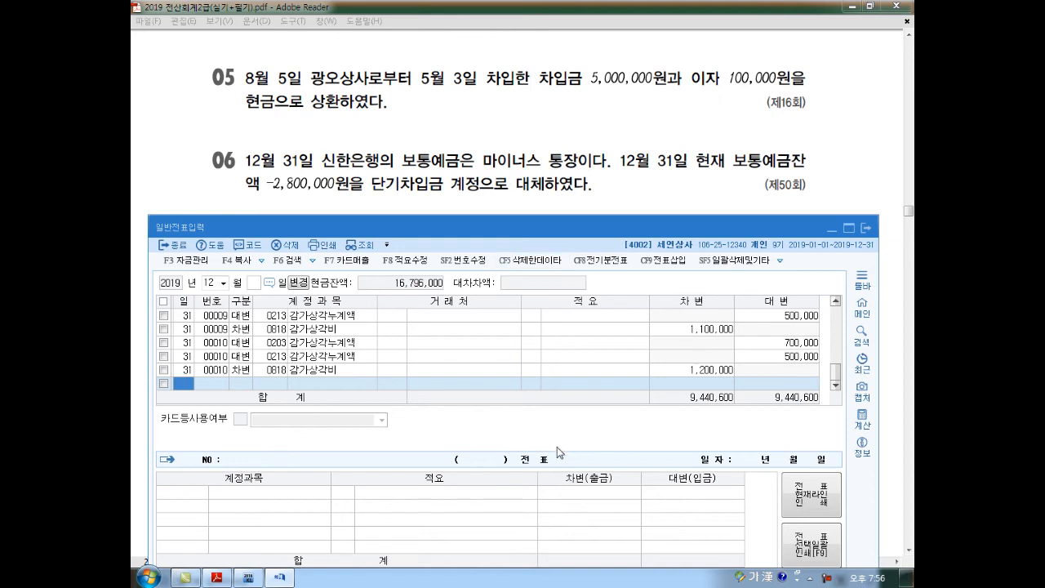
mouse_move(460, 327)
mouse_down()
mouse_move(428, 320)
mouse_move(426, 309)
mouse_move(457, 320)
mouse_move(475, 309)
mouse_move(545, 314)
mouse_move(558, 335)
mouse_move(701, 306)
mouse_move(672, 318)
mouse_up()
mouse_move(520, 325)
mouse_down()
mouse_move(445, 328)
mouse_move(528, 275)
mouse_move(508, 325)
mouse_move(577, 350)
mouse_move(567, 355)
mouse_up()
drag(508, 253, 508, 272)
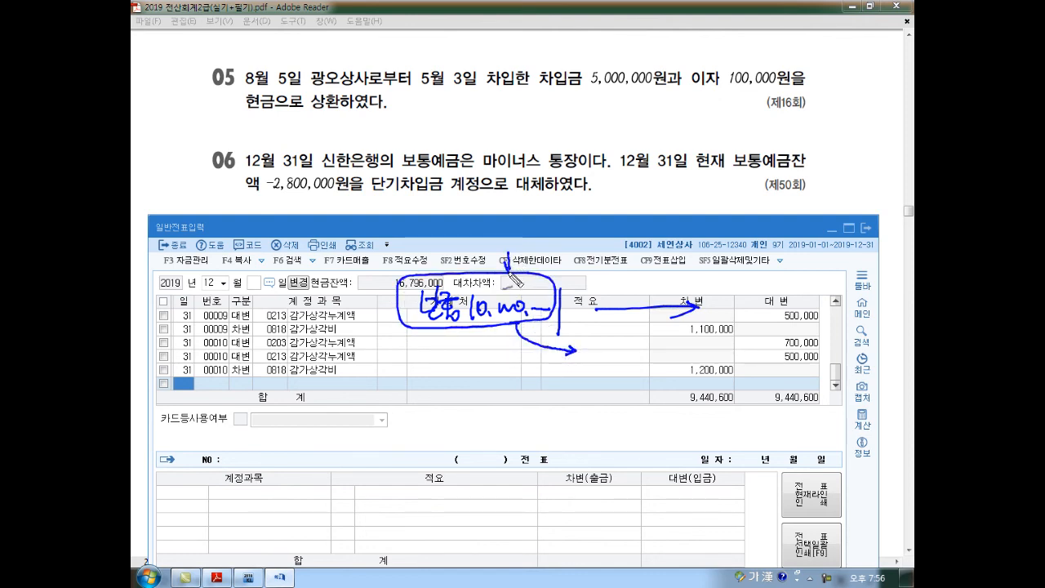
drag(464, 321, 543, 324)
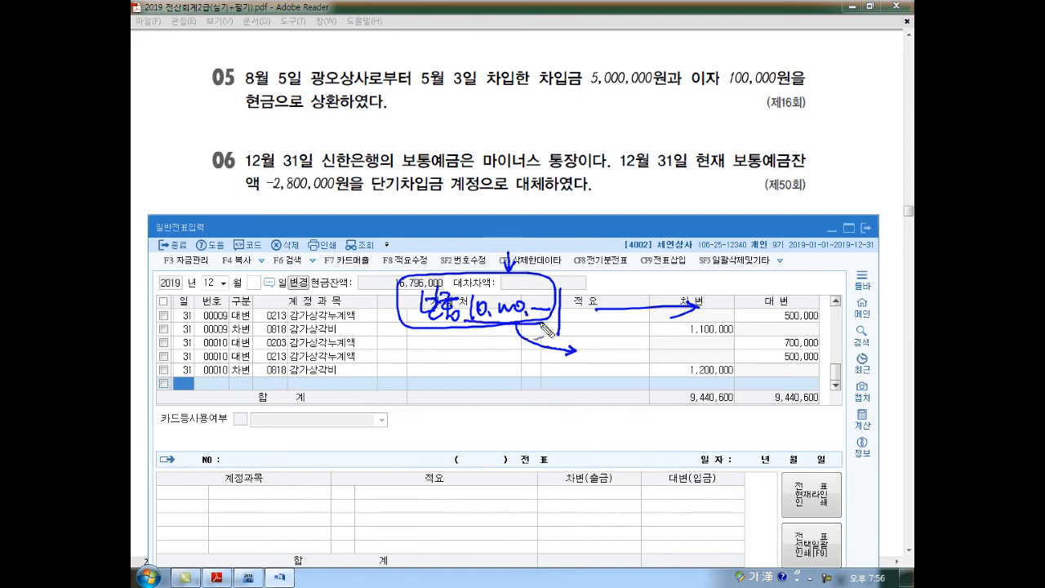
mouse_move(575, 377)
mouse_down()
mouse_move(583, 355)
mouse_move(609, 370)
mouse_up()
mouse_move(624, 361)
mouse_down()
mouse_move(624, 373)
mouse_move(635, 365)
mouse_up()
click(645, 371)
drag(650, 363, 718, 363)
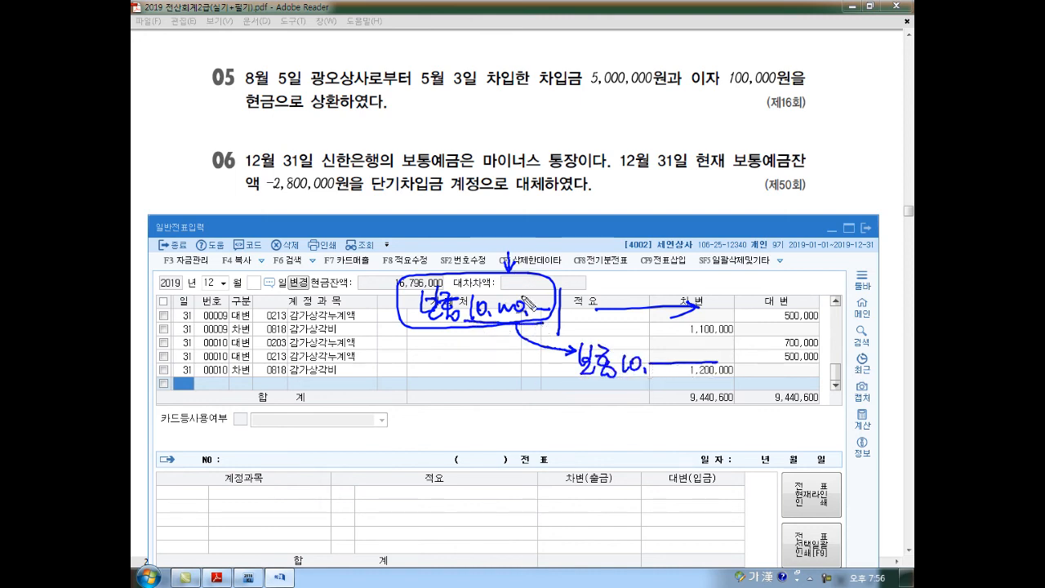
drag(516, 254, 522, 267)
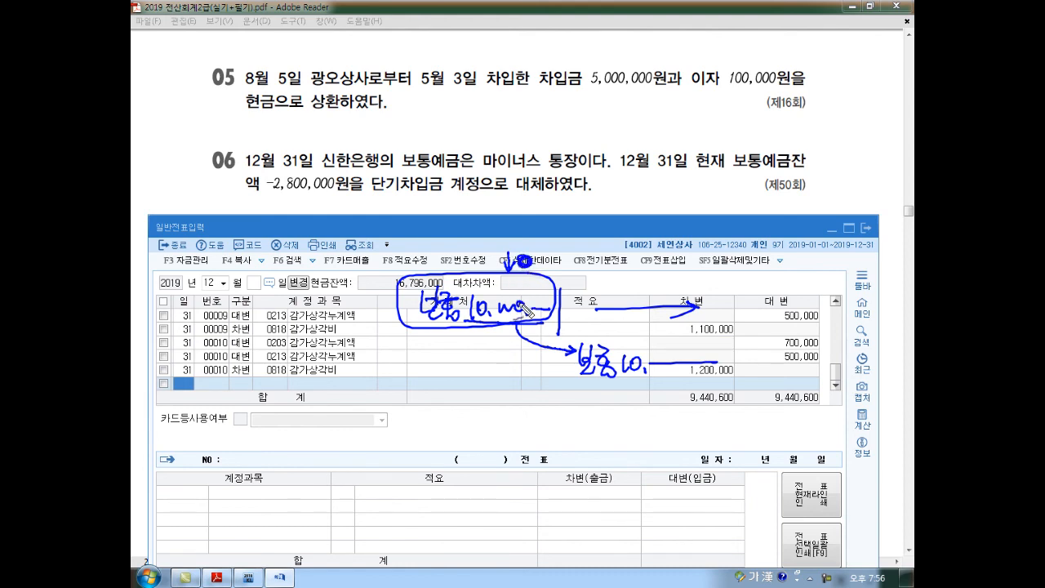
mouse_move(492, 330)
mouse_down()
mouse_move(562, 422)
mouse_move(608, 396)
mouse_up()
mouse_move(599, 402)
mouse_down()
mouse_move(612, 406)
mouse_move(605, 413)
mouse_up()
mouse_move(611, 418)
mouse_down()
mouse_move(632, 408)
mouse_move(641, 417)
mouse_up()
mouse_move(643, 415)
mouse_down()
mouse_move(688, 415)
mouse_move(691, 425)
mouse_up()
drag(696, 411, 715, 410)
drag(546, 438, 651, 434)
drag(656, 448, 764, 434)
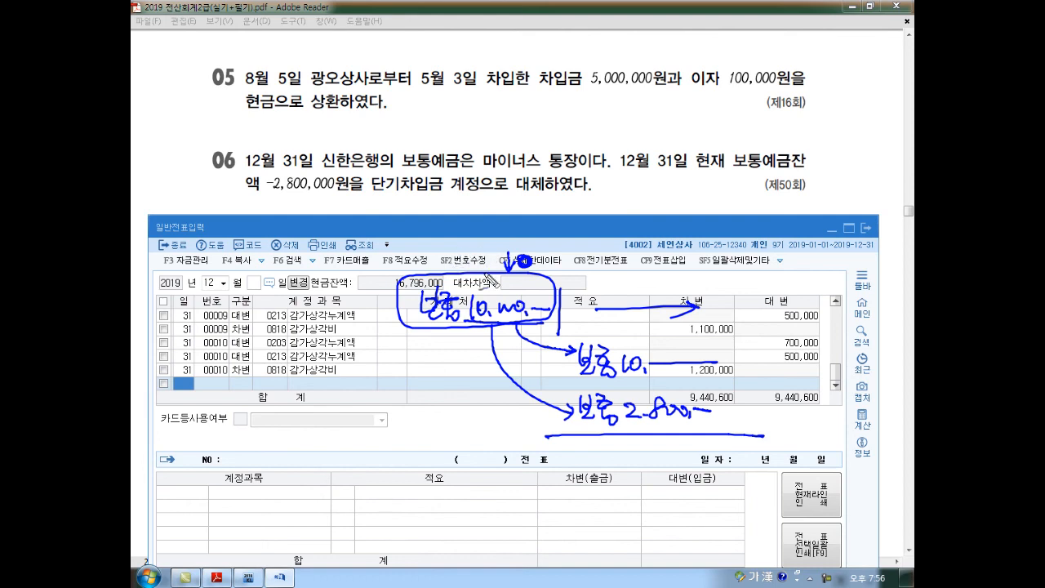
mouse_move(532, 287)
mouse_down()
mouse_move(543, 266)
mouse_move(607, 249)
mouse_move(624, 314)
mouse_move(630, 298)
mouse_up()
drag(529, 234, 534, 236)
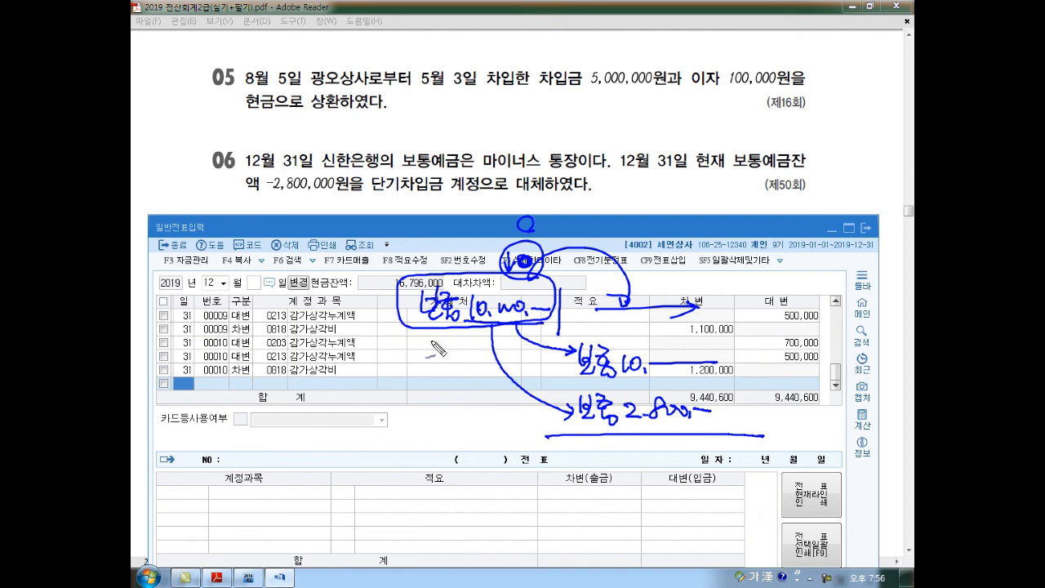
mouse_move(403, 392)
mouse_down()
mouse_move(406, 433)
mouse_move(421, 415)
mouse_move(441, 431)
mouse_move(555, 426)
mouse_up()
drag(364, 434, 739, 441)
mouse_move(539, 318)
mouse_down()
mouse_move(575, 357)
mouse_move(566, 413)
mouse_up()
mouse_move(422, 452)
mouse_down()
mouse_move(427, 477)
mouse_move(472, 494)
mouse_up()
mouse_move(535, 456)
mouse_down()
mouse_move(535, 485)
mouse_move(746, 496)
mouse_up()
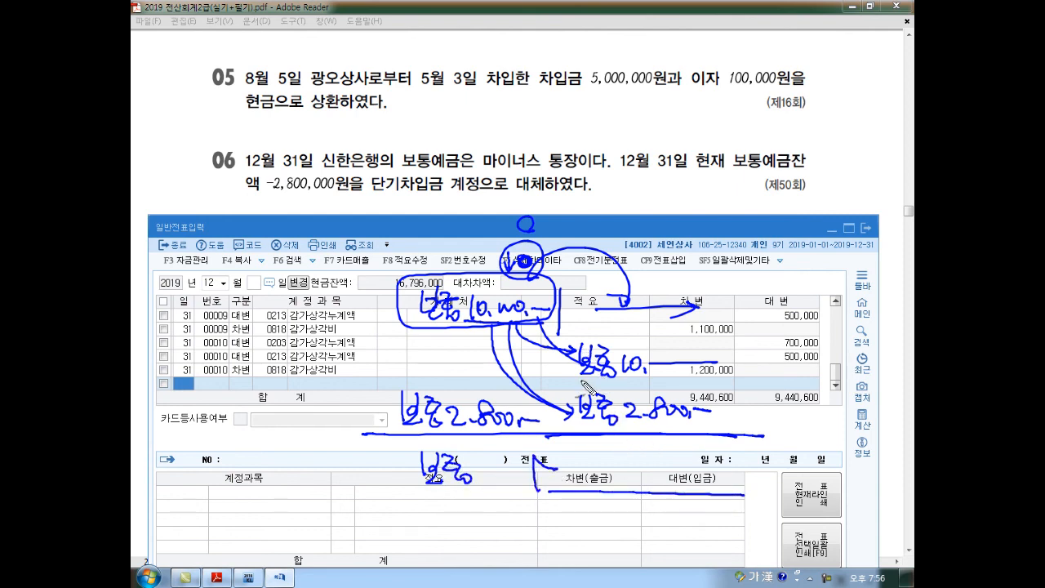
mouse_move(570, 451)
mouse_down()
mouse_move(583, 480)
mouse_move(606, 472)
mouse_up()
mouse_move(619, 451)
mouse_down()
mouse_move(606, 489)
mouse_move(628, 474)
mouse_move(619, 500)
mouse_move(626, 480)
mouse_move(610, 493)
mouse_up()
mouse_move(398, 377)
mouse_down()
mouse_move(382, 466)
mouse_move(396, 479)
mouse_up()
drag(709, 377, 726, 433)
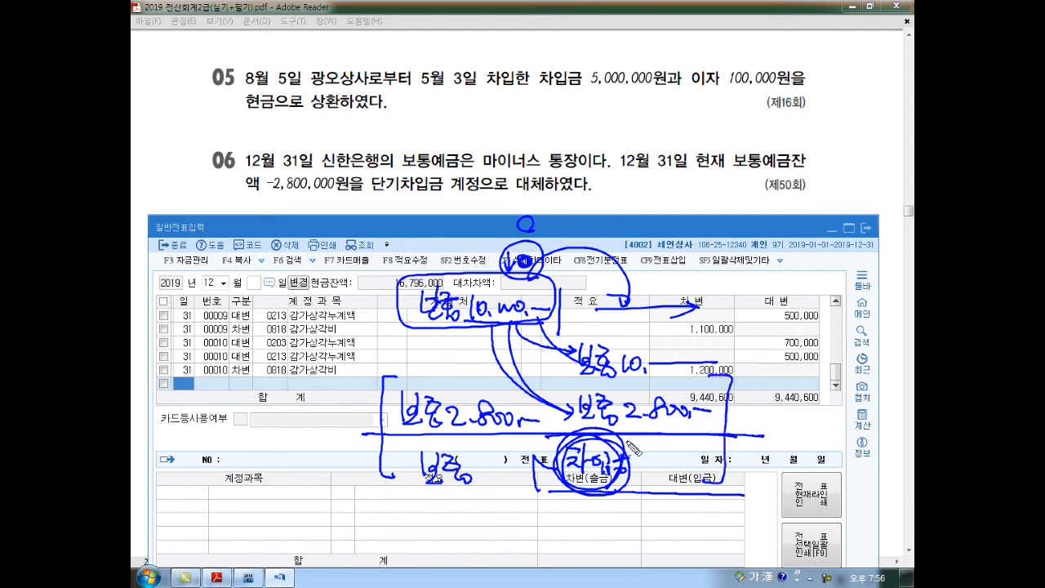
mouse_move(493, 326)
mouse_down()
mouse_move(608, 392)
mouse_move(599, 395)
mouse_move(612, 425)
mouse_move(668, 383)
mouse_move(614, 433)
mouse_move(441, 433)
mouse_move(397, 382)
mouse_move(546, 404)
mouse_move(542, 424)
mouse_up()
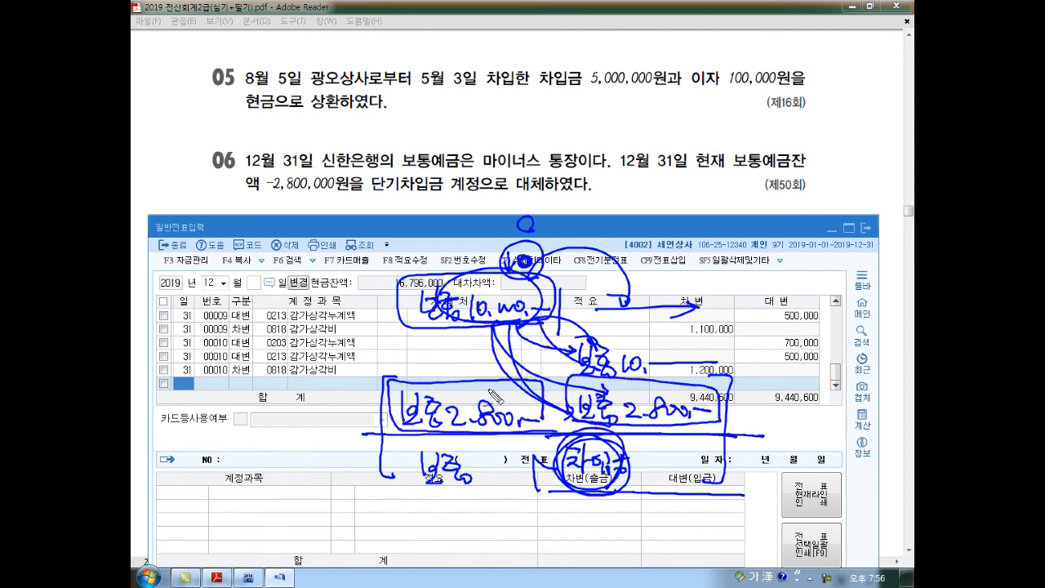
mouse_move(490, 445)
mouse_down()
mouse_move(404, 372)
mouse_move(503, 437)
mouse_up()
drag(337, 444, 749, 434)
mouse_move(398, 498)
mouse_down()
mouse_move(508, 490)
mouse_move(495, 475)
mouse_move(517, 465)
mouse_up()
click(499, 475)
drag(573, 488, 729, 486)
drag(651, 463, 665, 474)
click(668, 472)
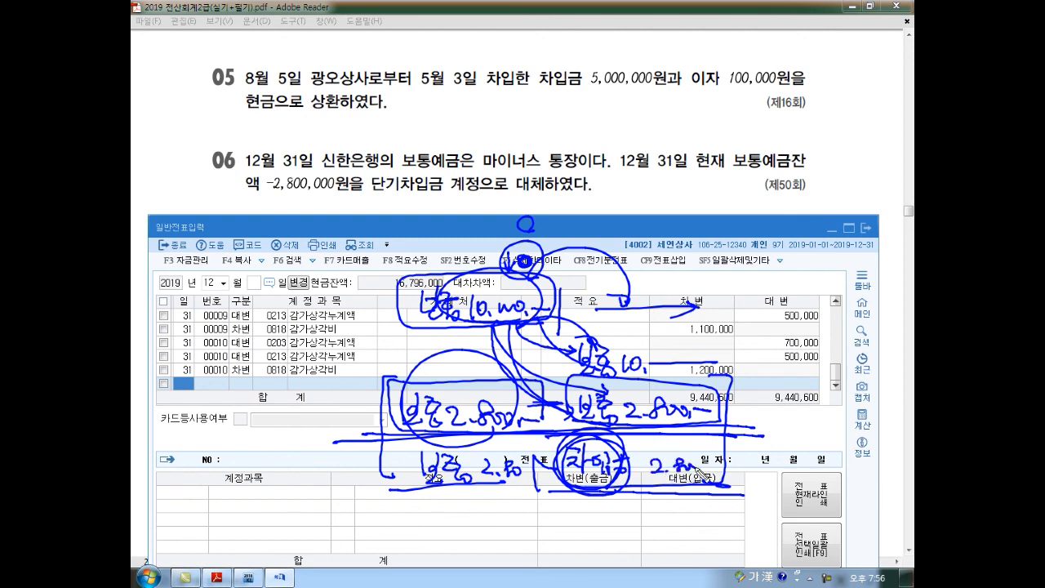
key(Escape)
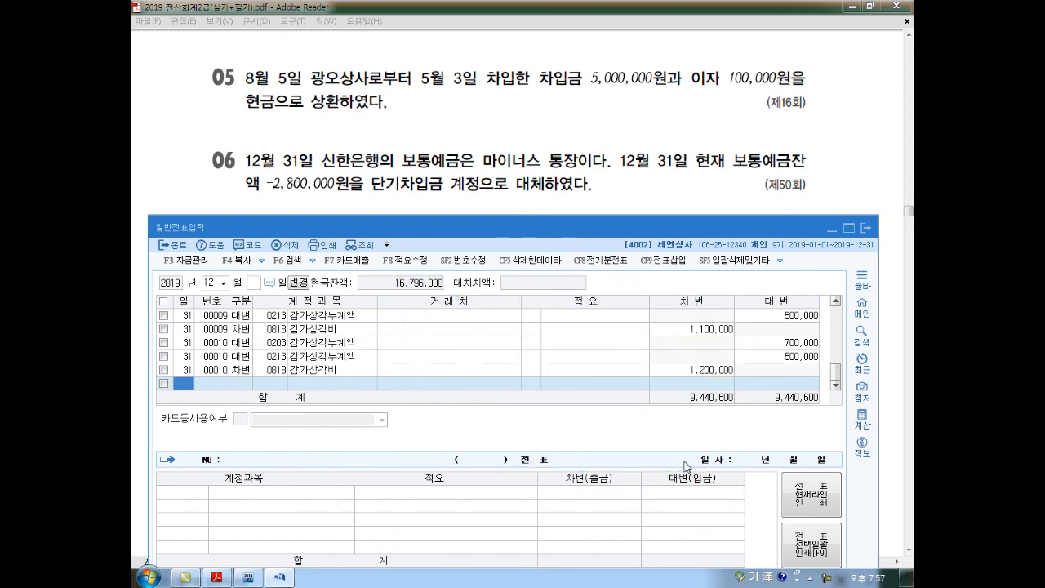
Record a December 31 debit line with account 103 보통예금 for 2,800,000 won.
key(Return)
text(3)
key(Return)
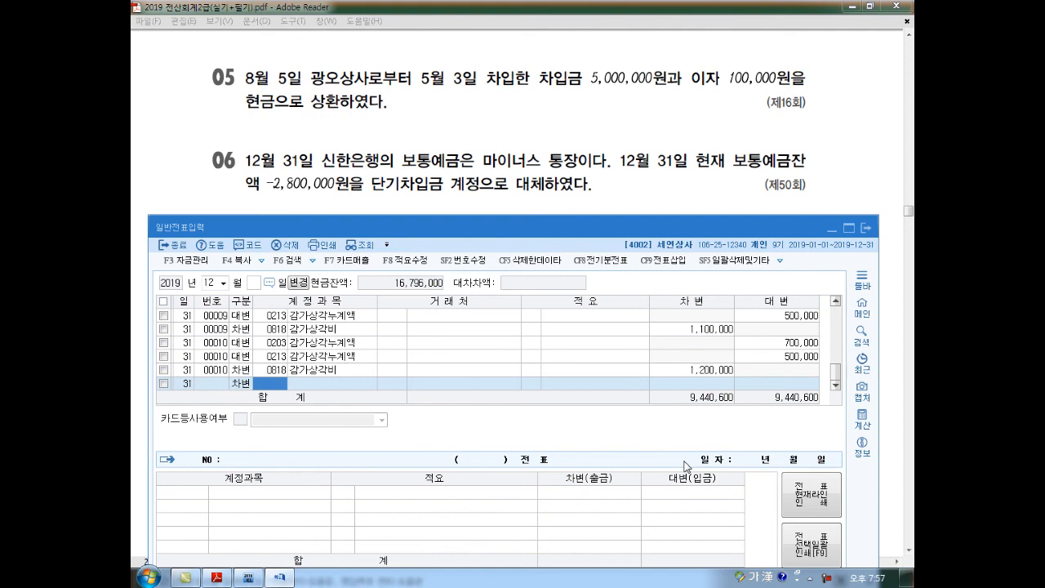
text(103)
key(Return)
key(Return)
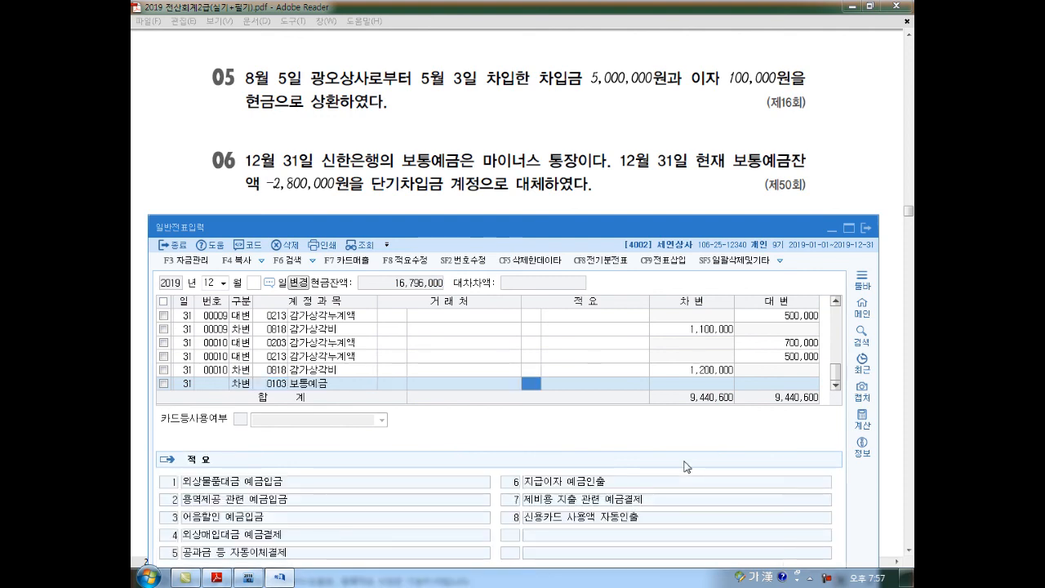
key(Return)
text(25)
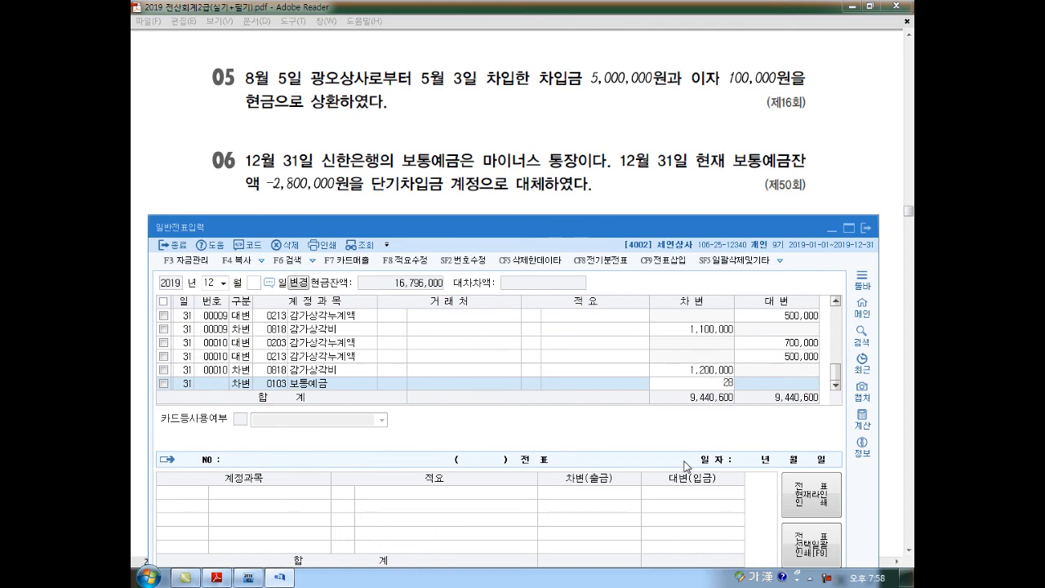
key(Return)
Complete the December 31 voucher with a credit line to account 260 단기차입금, trading partner 신한은행, for 2,800,000 won.
key(Return)
text(4)
key(Return)
text(260)
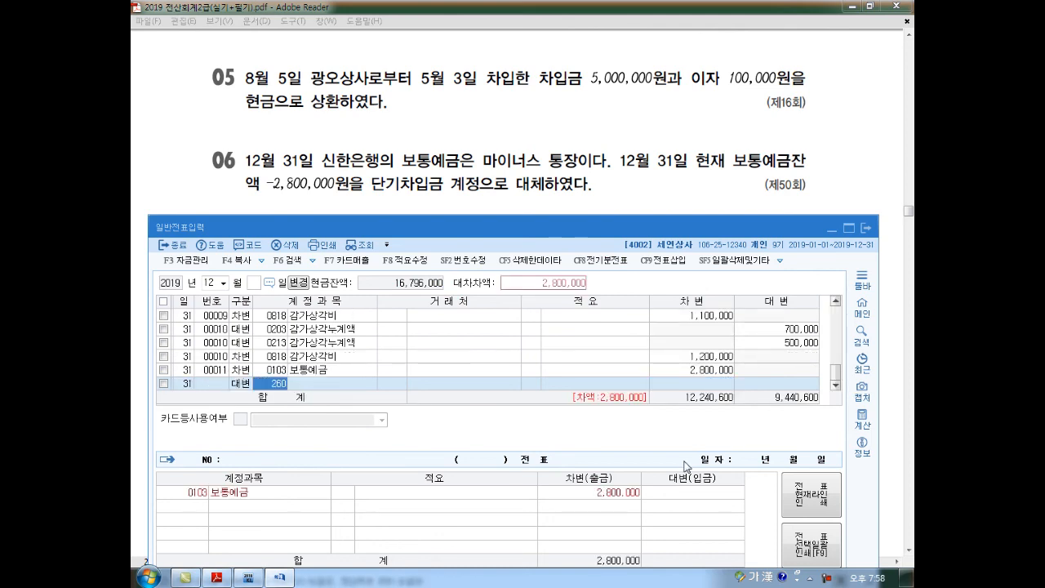
key(Return)
text(ㅅ)
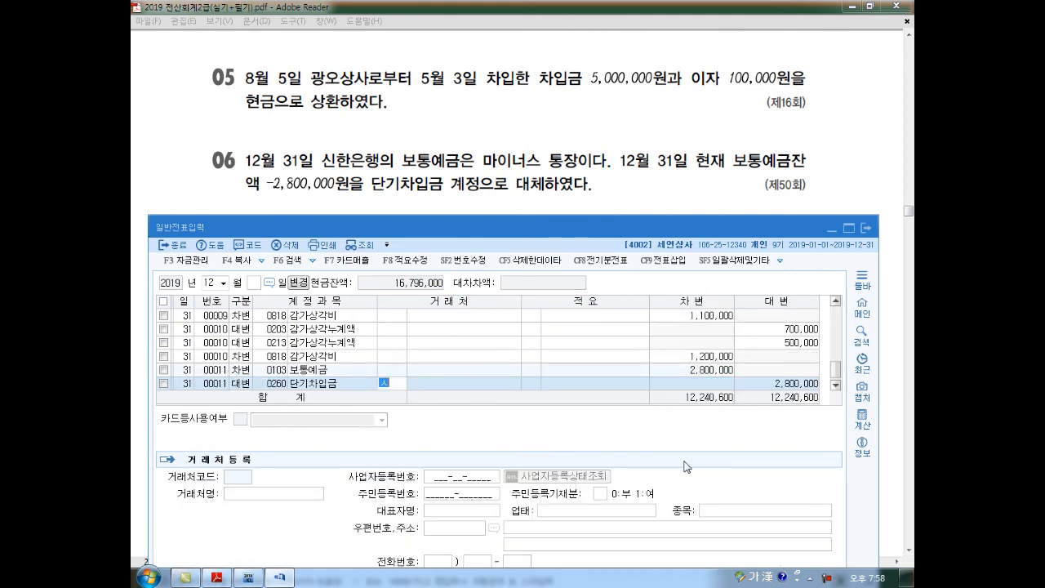
text(한)
key(Return)
key(Return)
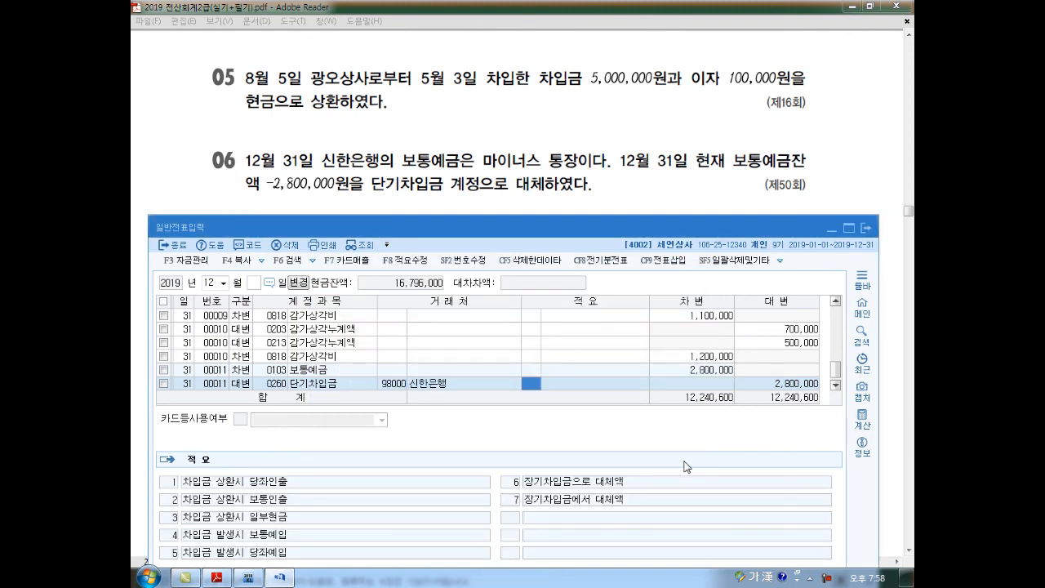
key(Return)
key(Return)
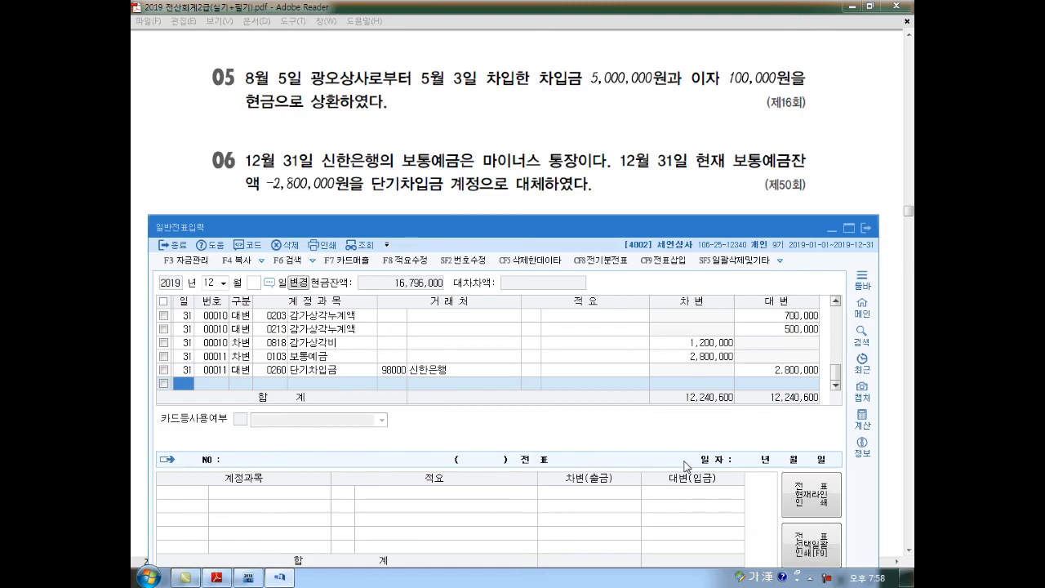